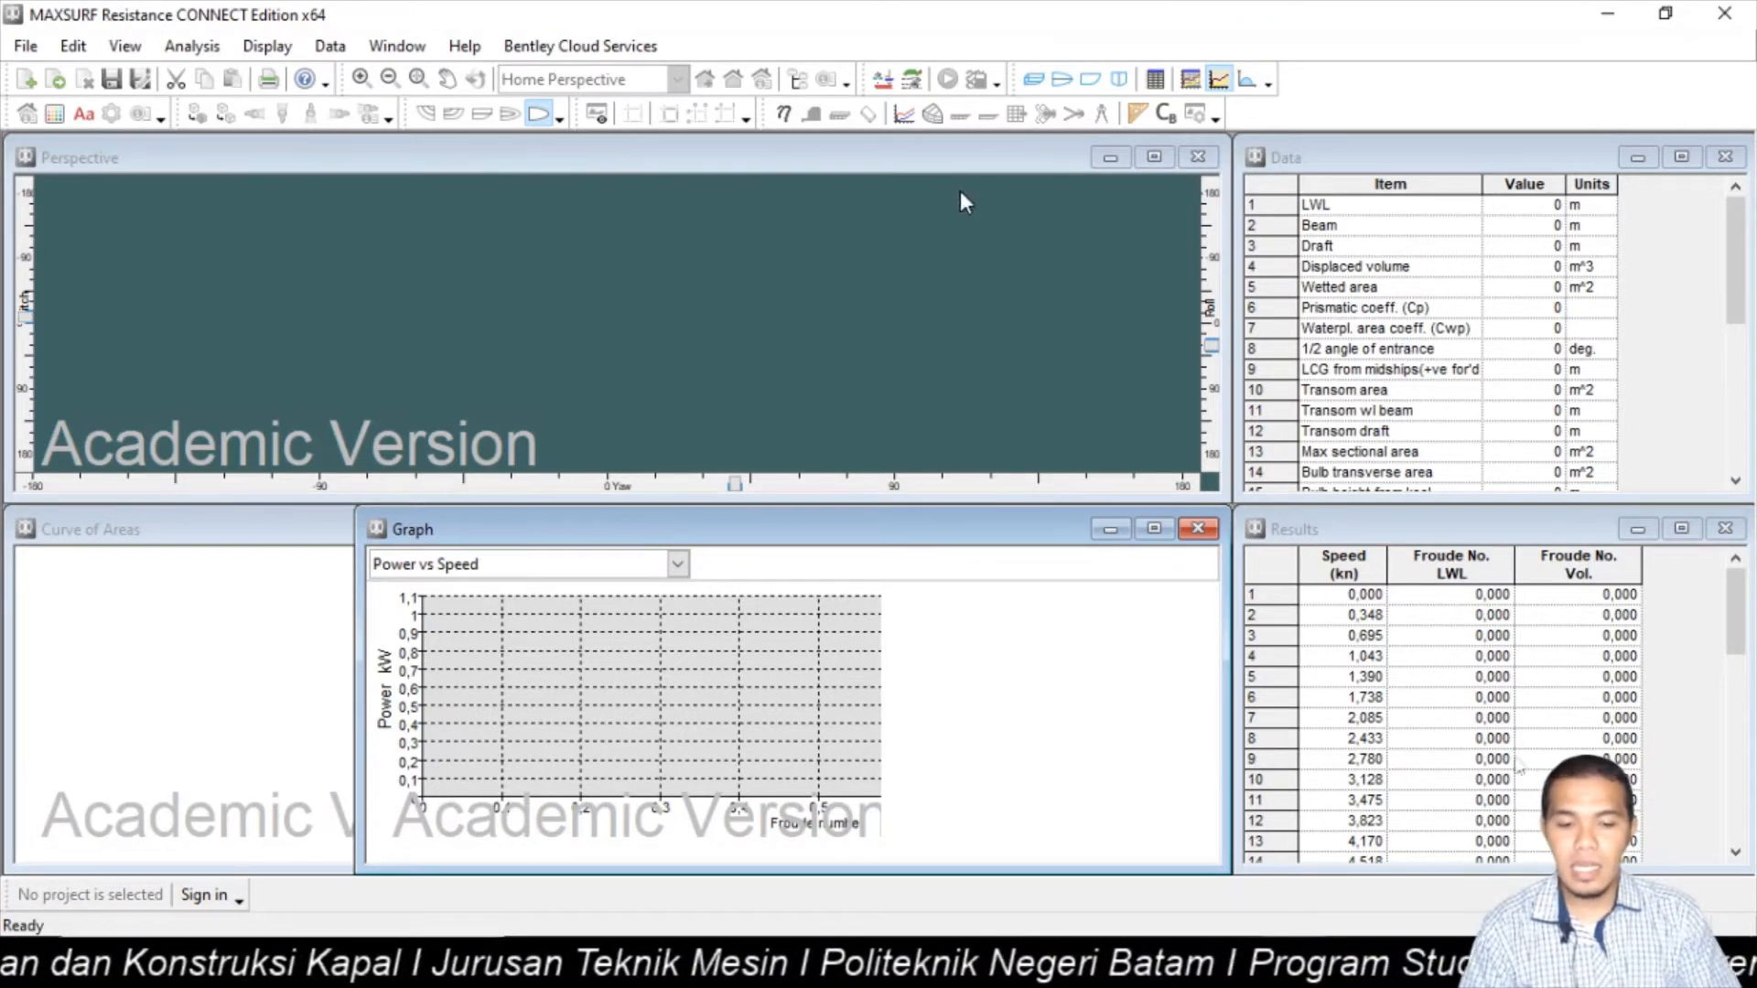
- Open the design Bulker V1 - Resistance.msd and measure its Hull surface
{"action": "left_click", "coordinate": [31, 47]}
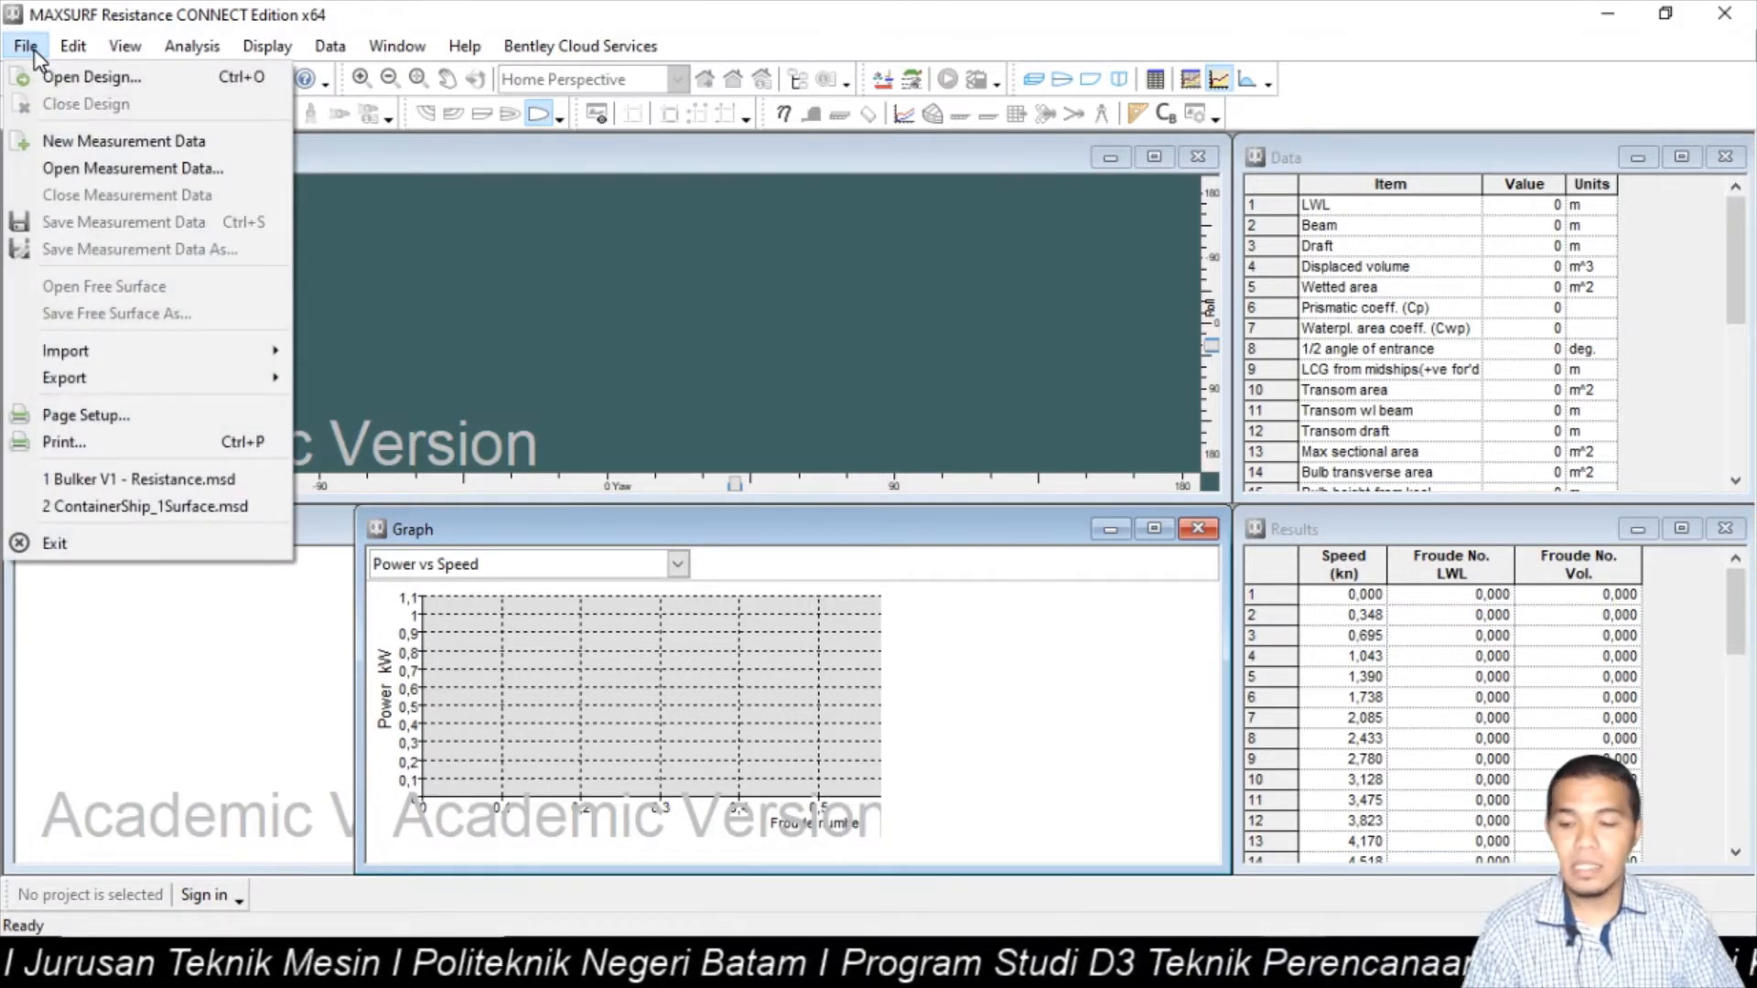
{"action": "left_click", "coordinate": [59, 73]}
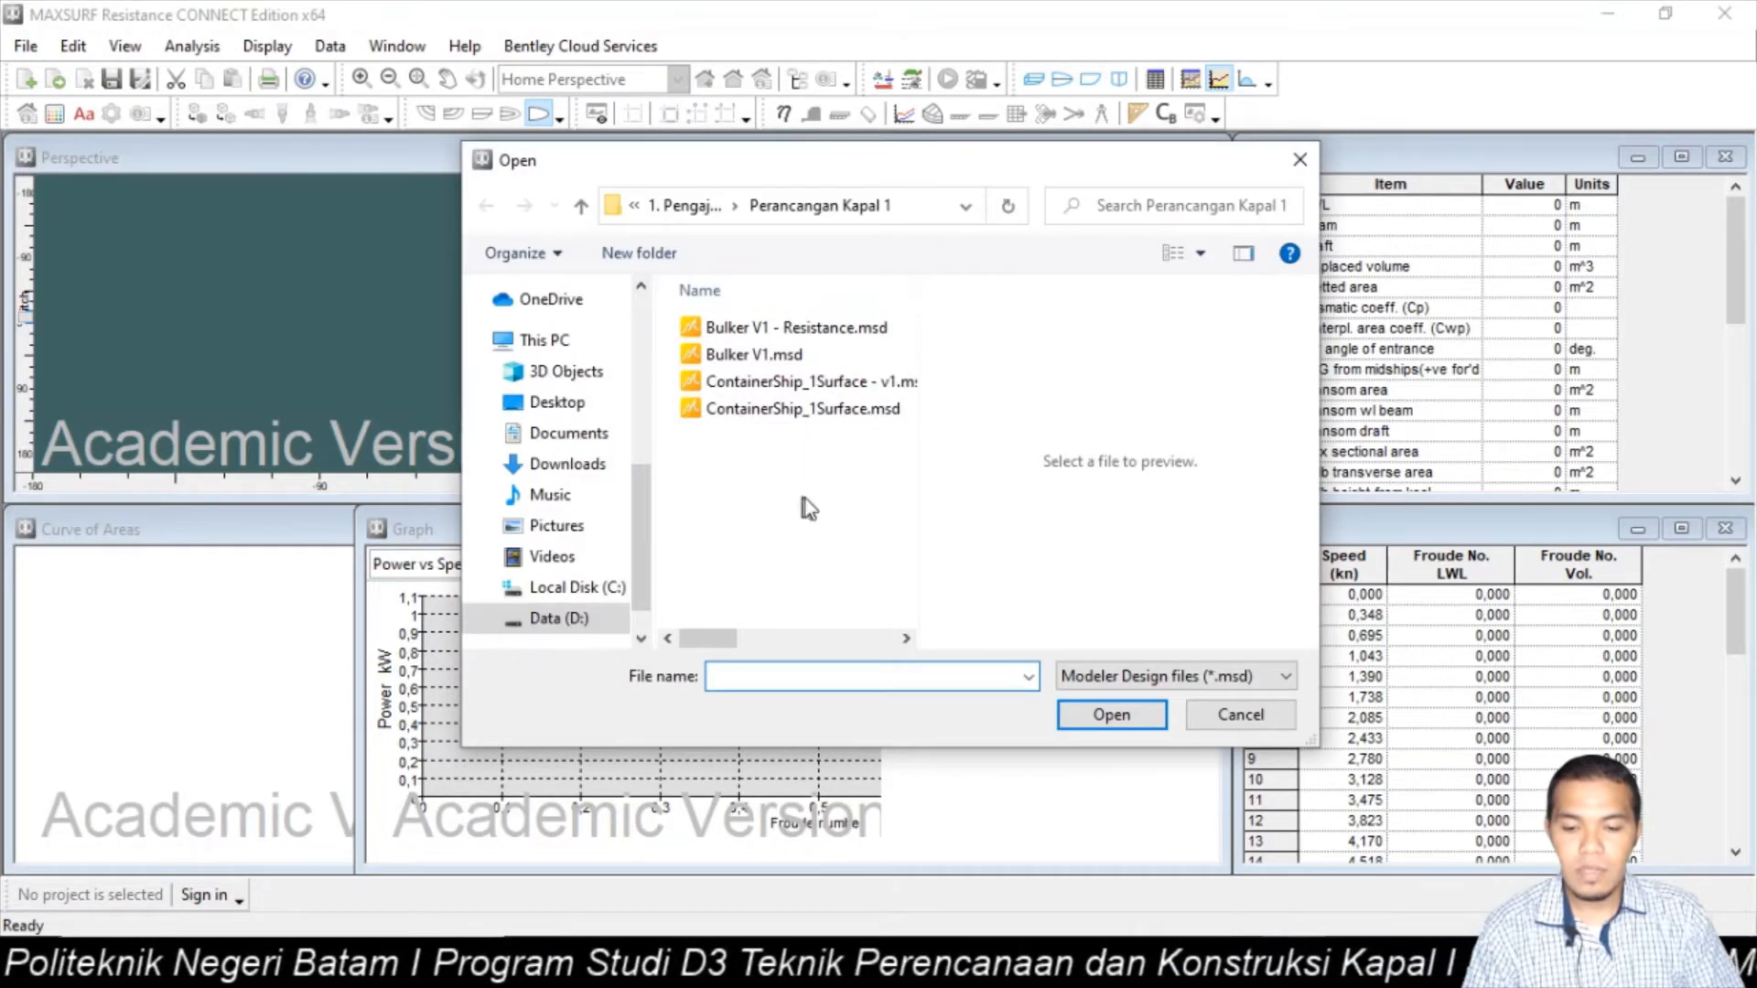
{"action": "left_click", "coordinate": [828, 332]}
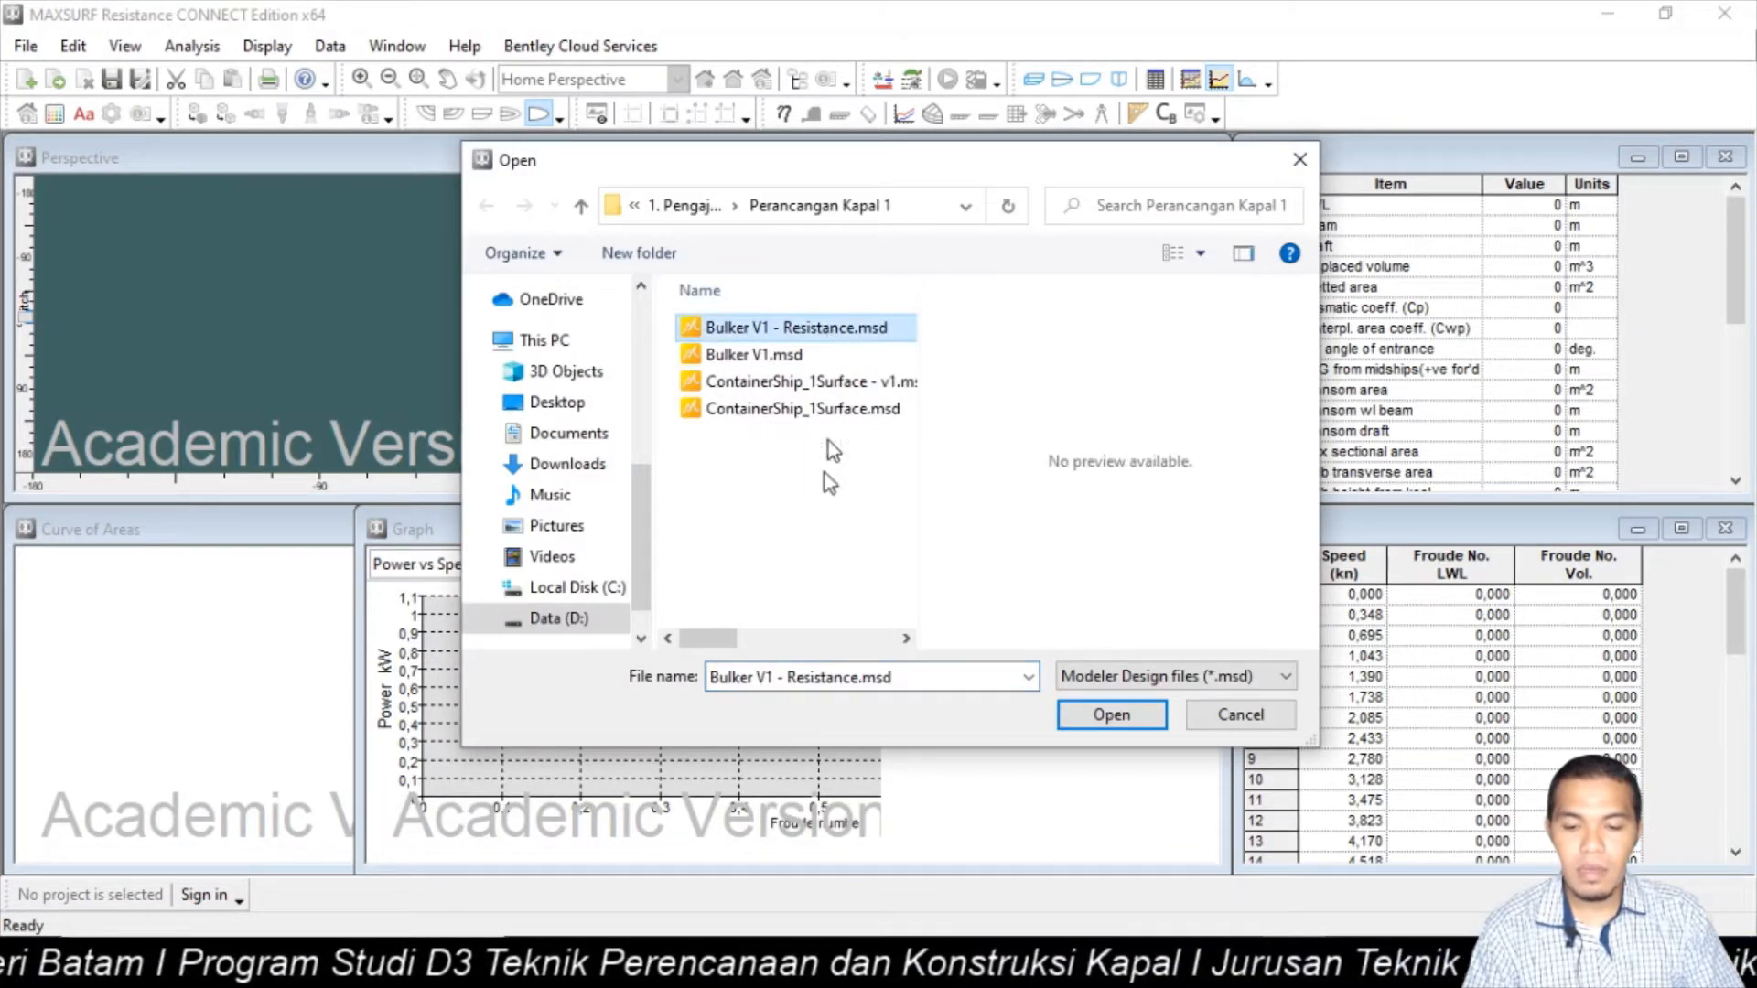
{"action": "left_click", "coordinate": [1091, 711]}
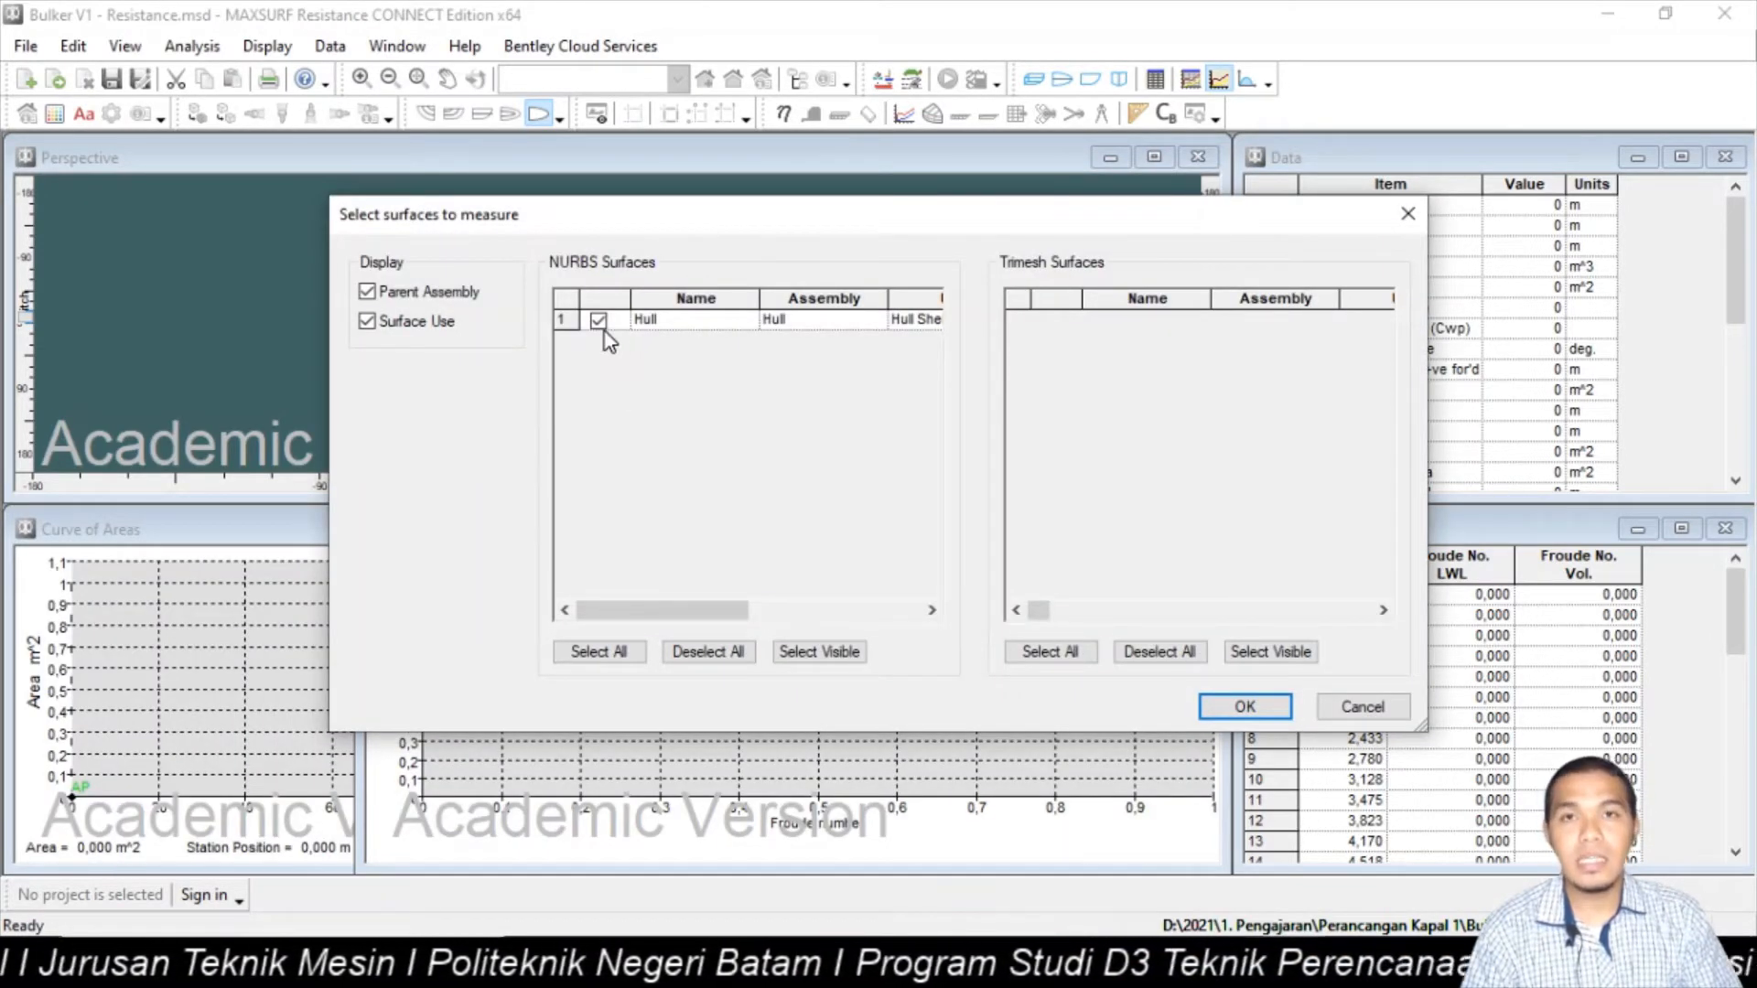
{"action": "left_click", "coordinate": [1243, 706]}
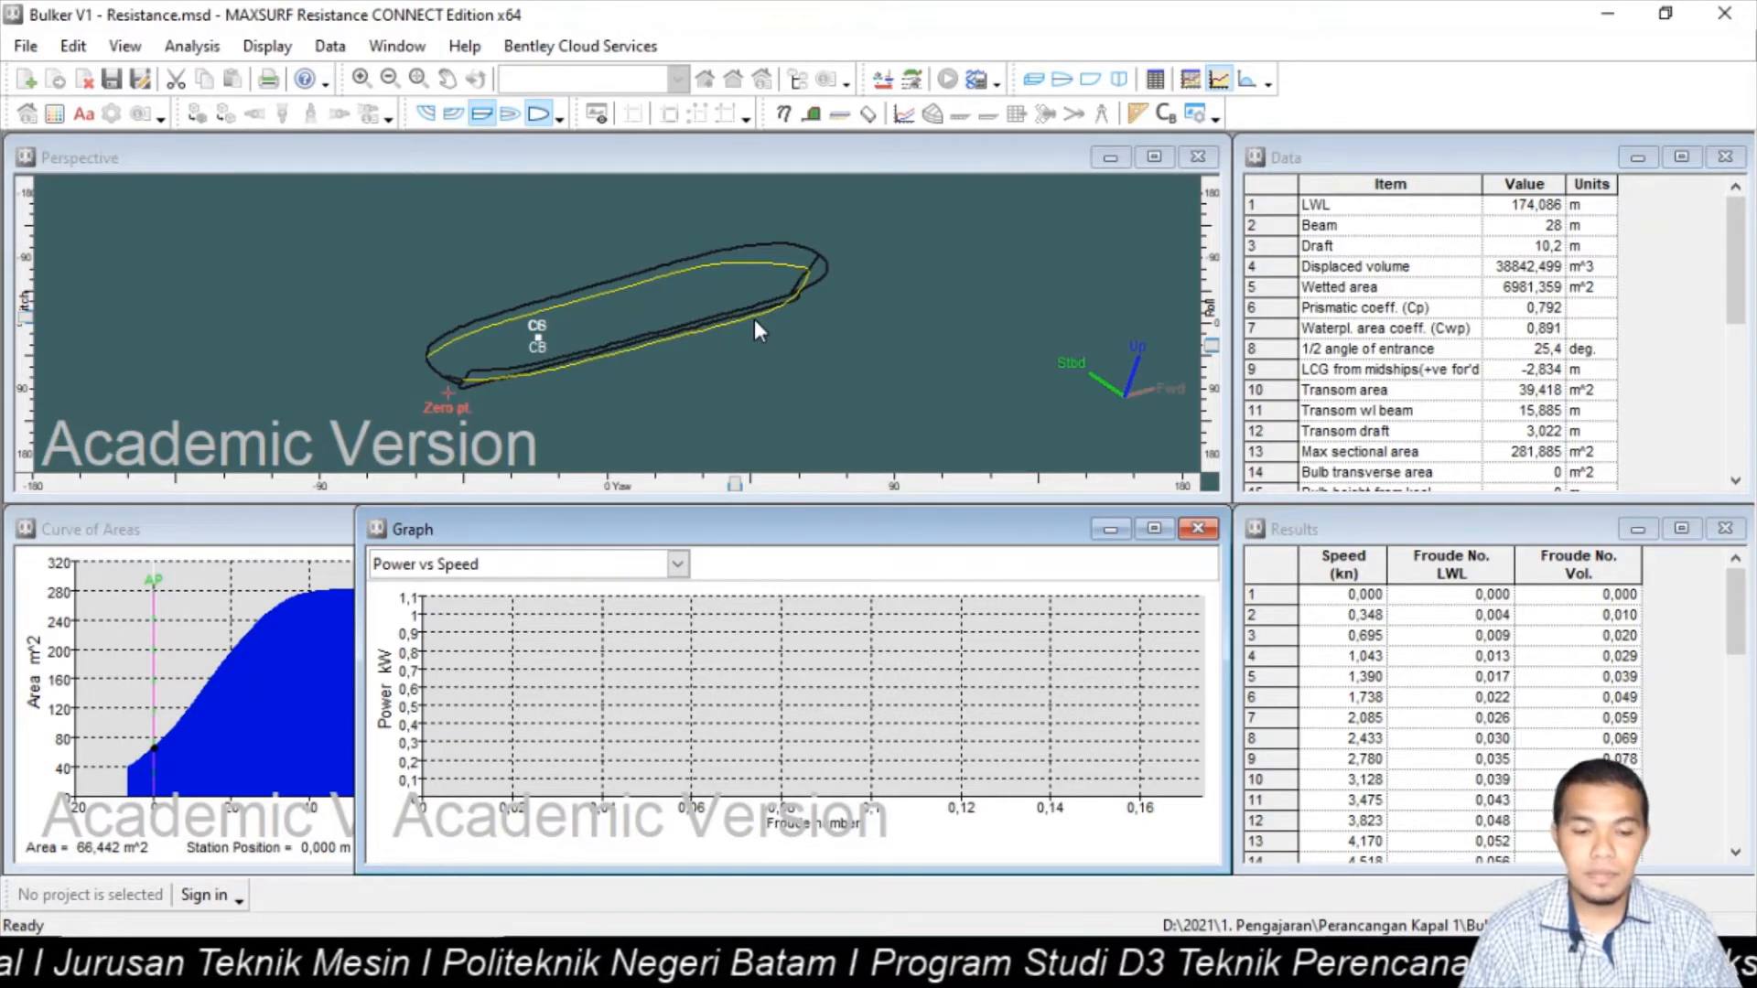
- Examine the measured hull data, the speeds and Froude numbers in the results table, the curve of areas, and the graph
{"action": "left_click", "coordinate": [1418, 154]}
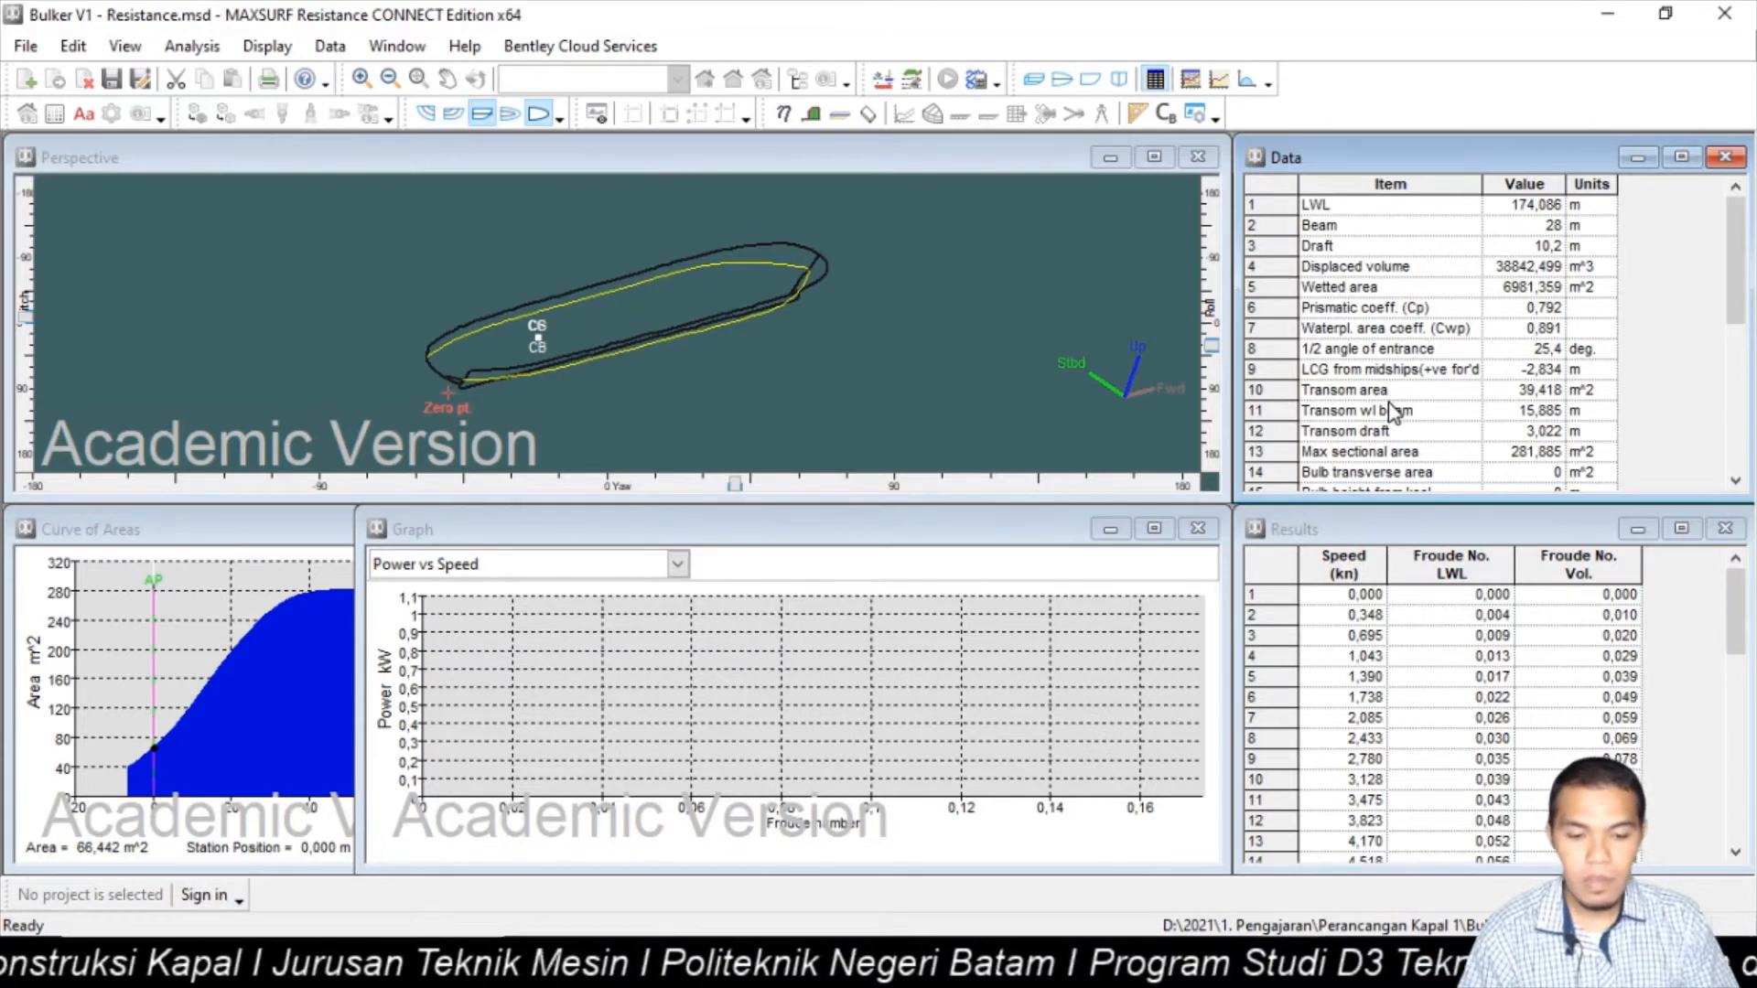
{"action": "scroll", "coordinate": [1397, 412], "scroll_direction": "down", "scroll_amount": 1}
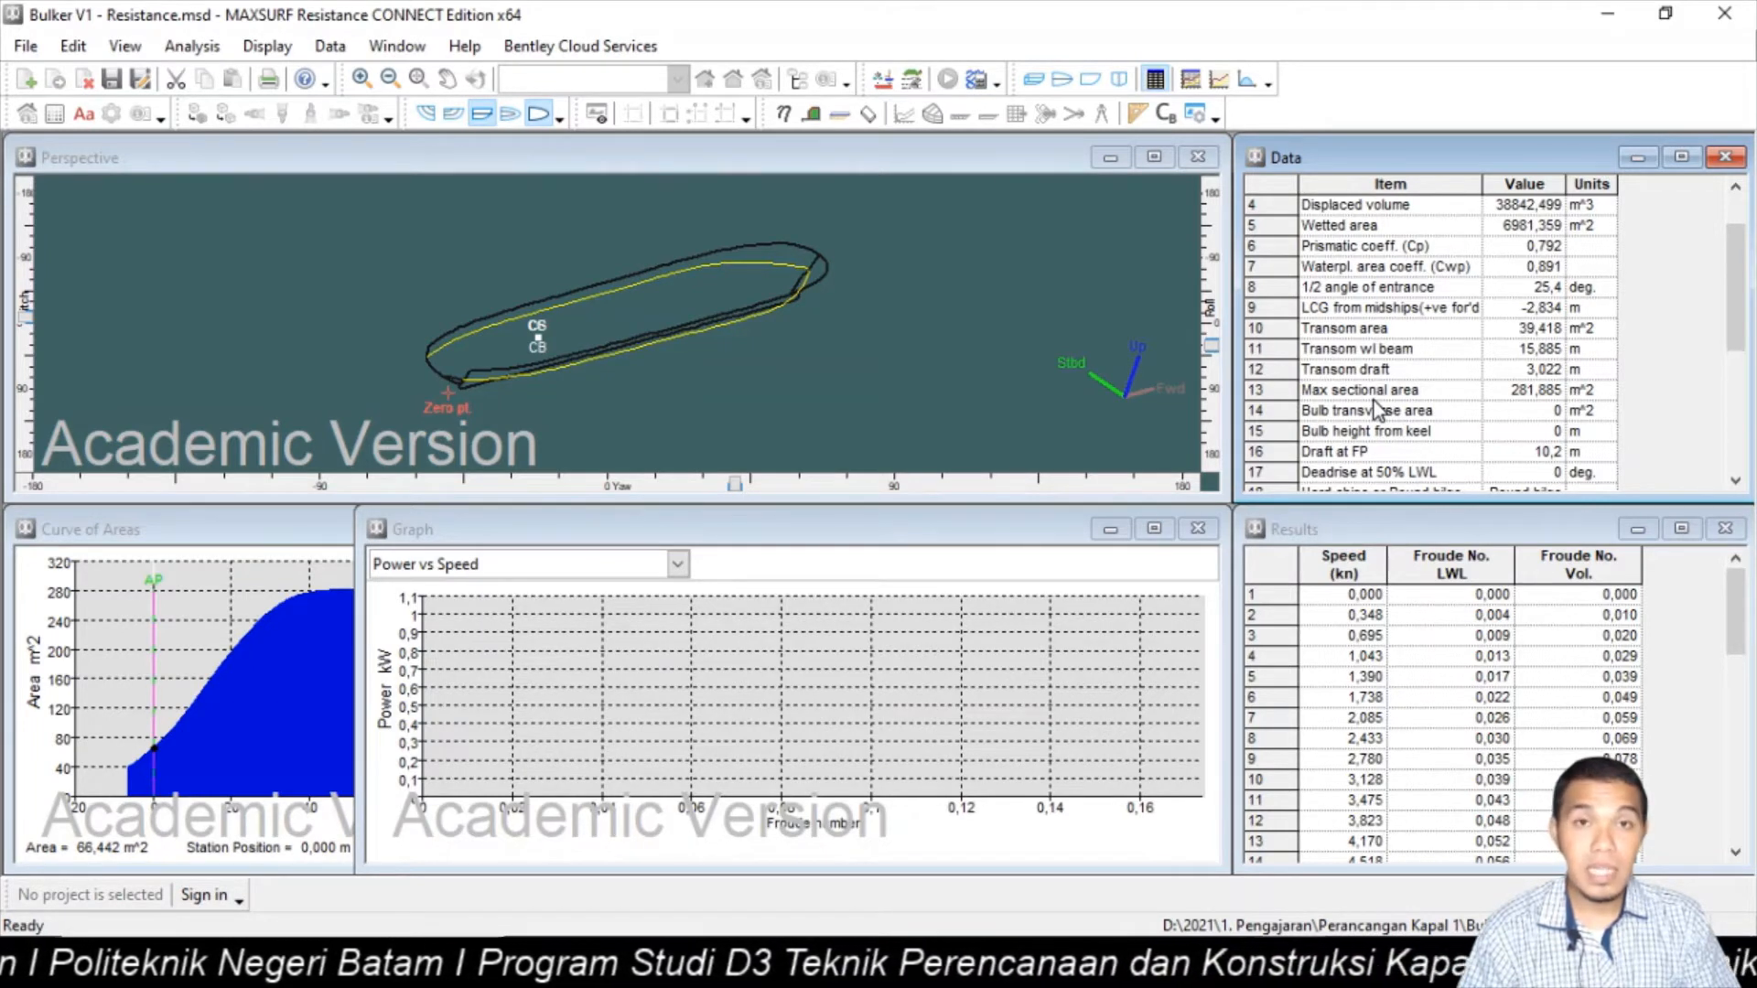
{"action": "scroll", "coordinate": [1377, 408], "scroll_direction": "up", "scroll_amount": 1}
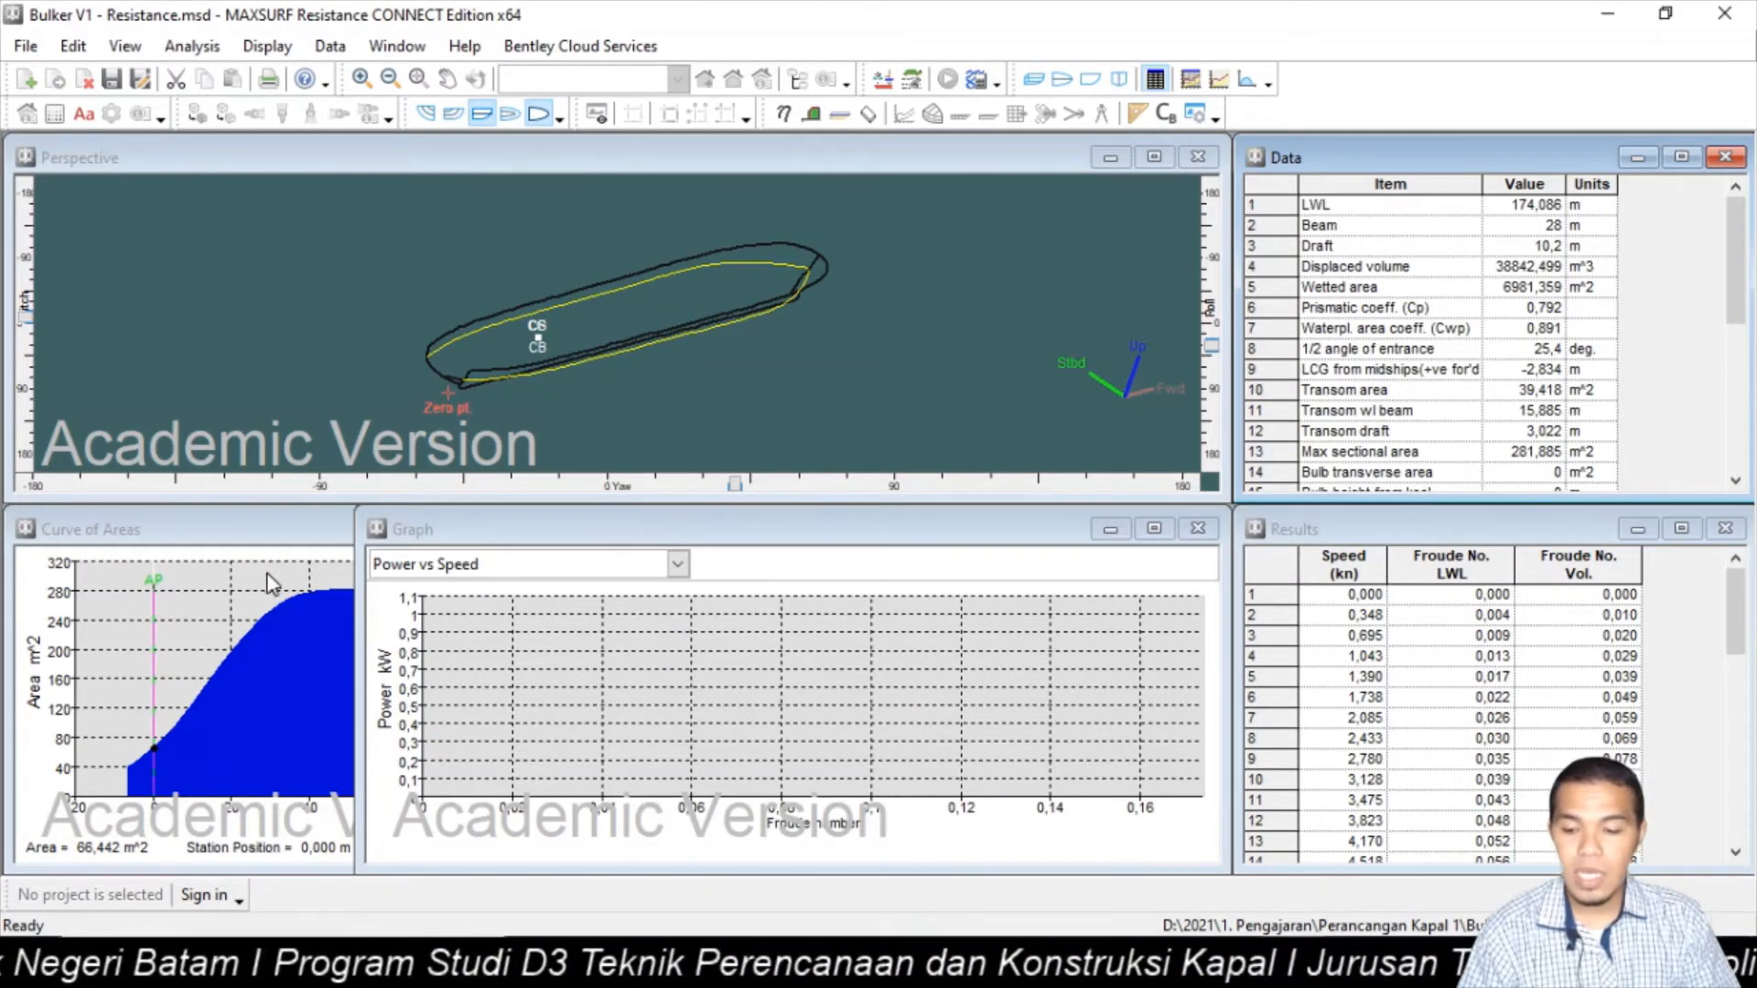
{"action": "left_click", "coordinate": [1310, 536]}
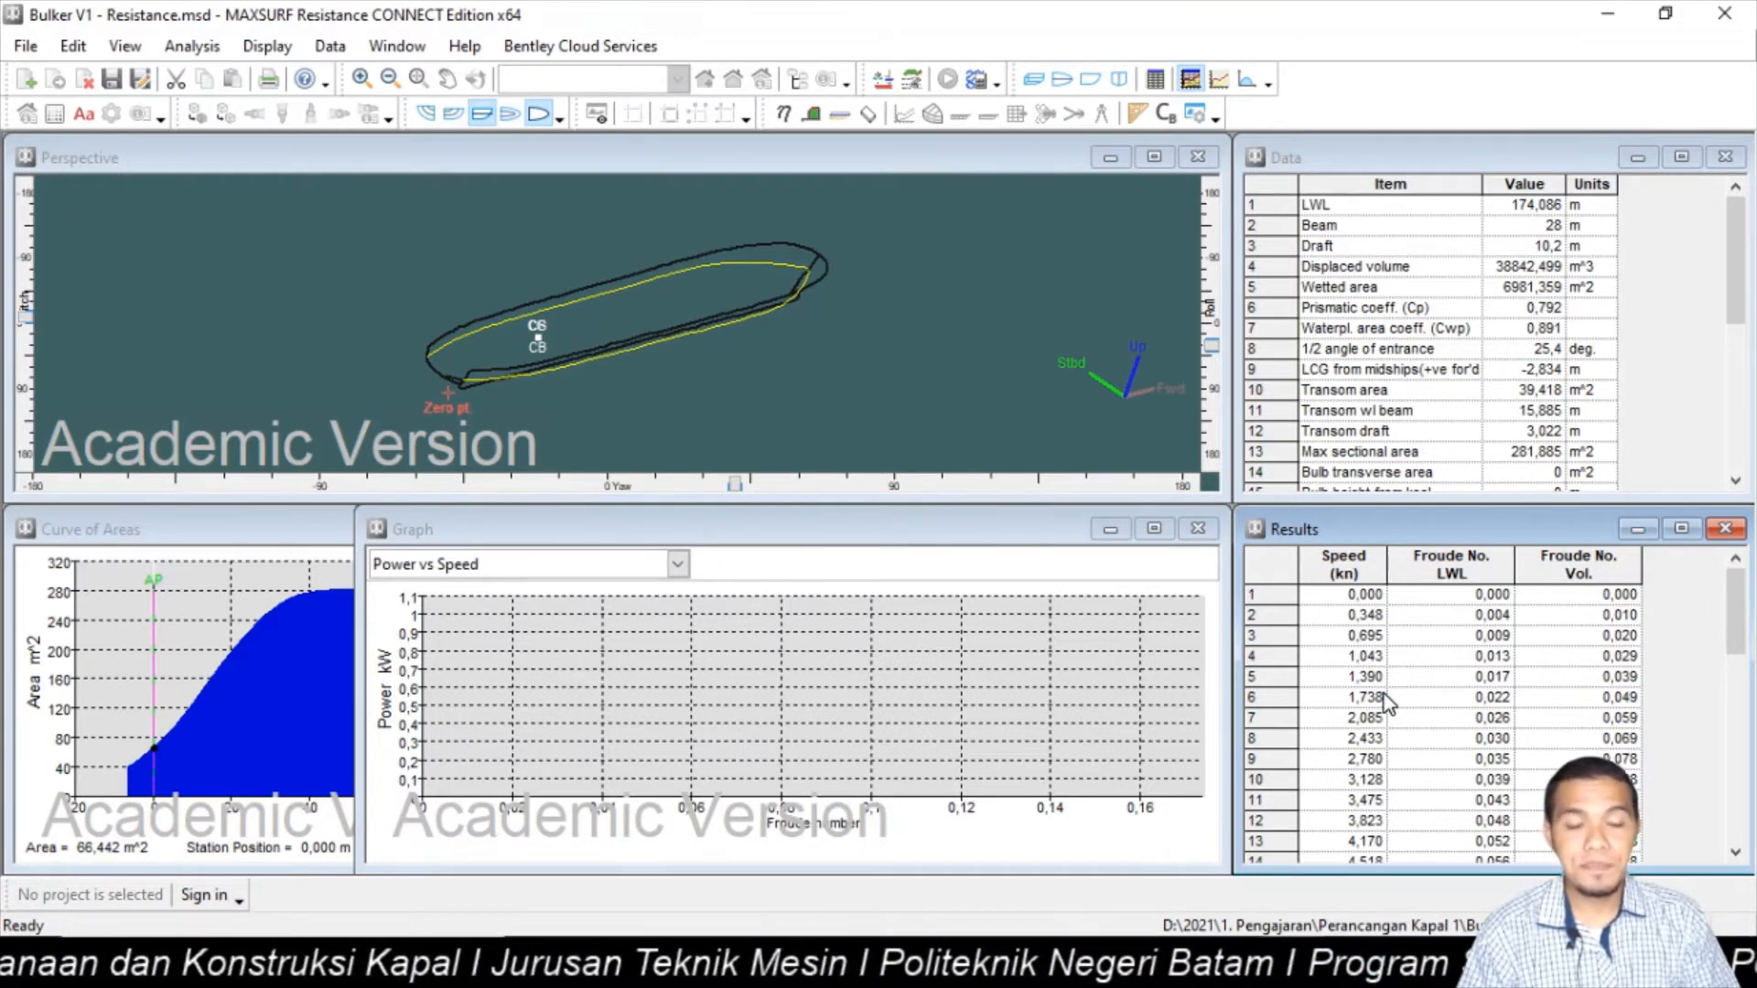
{"action": "scroll", "coordinate": [1386, 696], "scroll_direction": "down", "scroll_amount": 1}
{"action": "scroll", "coordinate": [1387, 696], "scroll_direction": "up", "scroll_amount": 1}
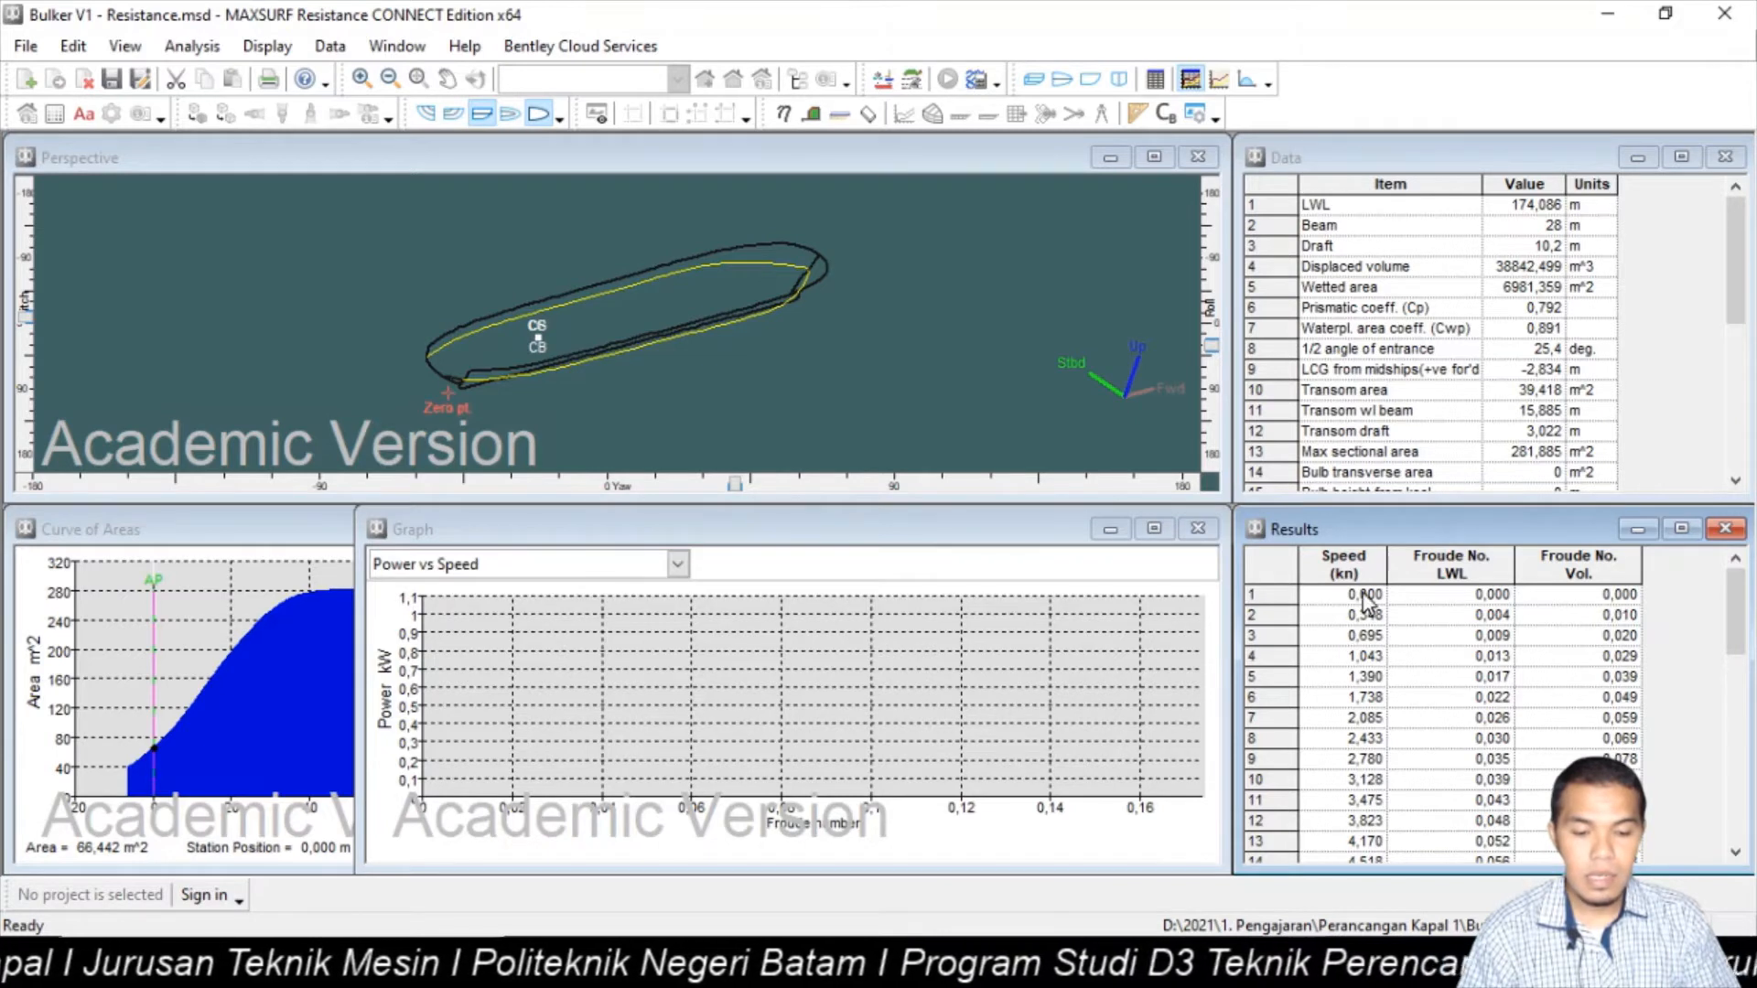
{"action": "scroll", "coordinate": [1366, 643], "scroll_direction": "down", "scroll_amount": 9}
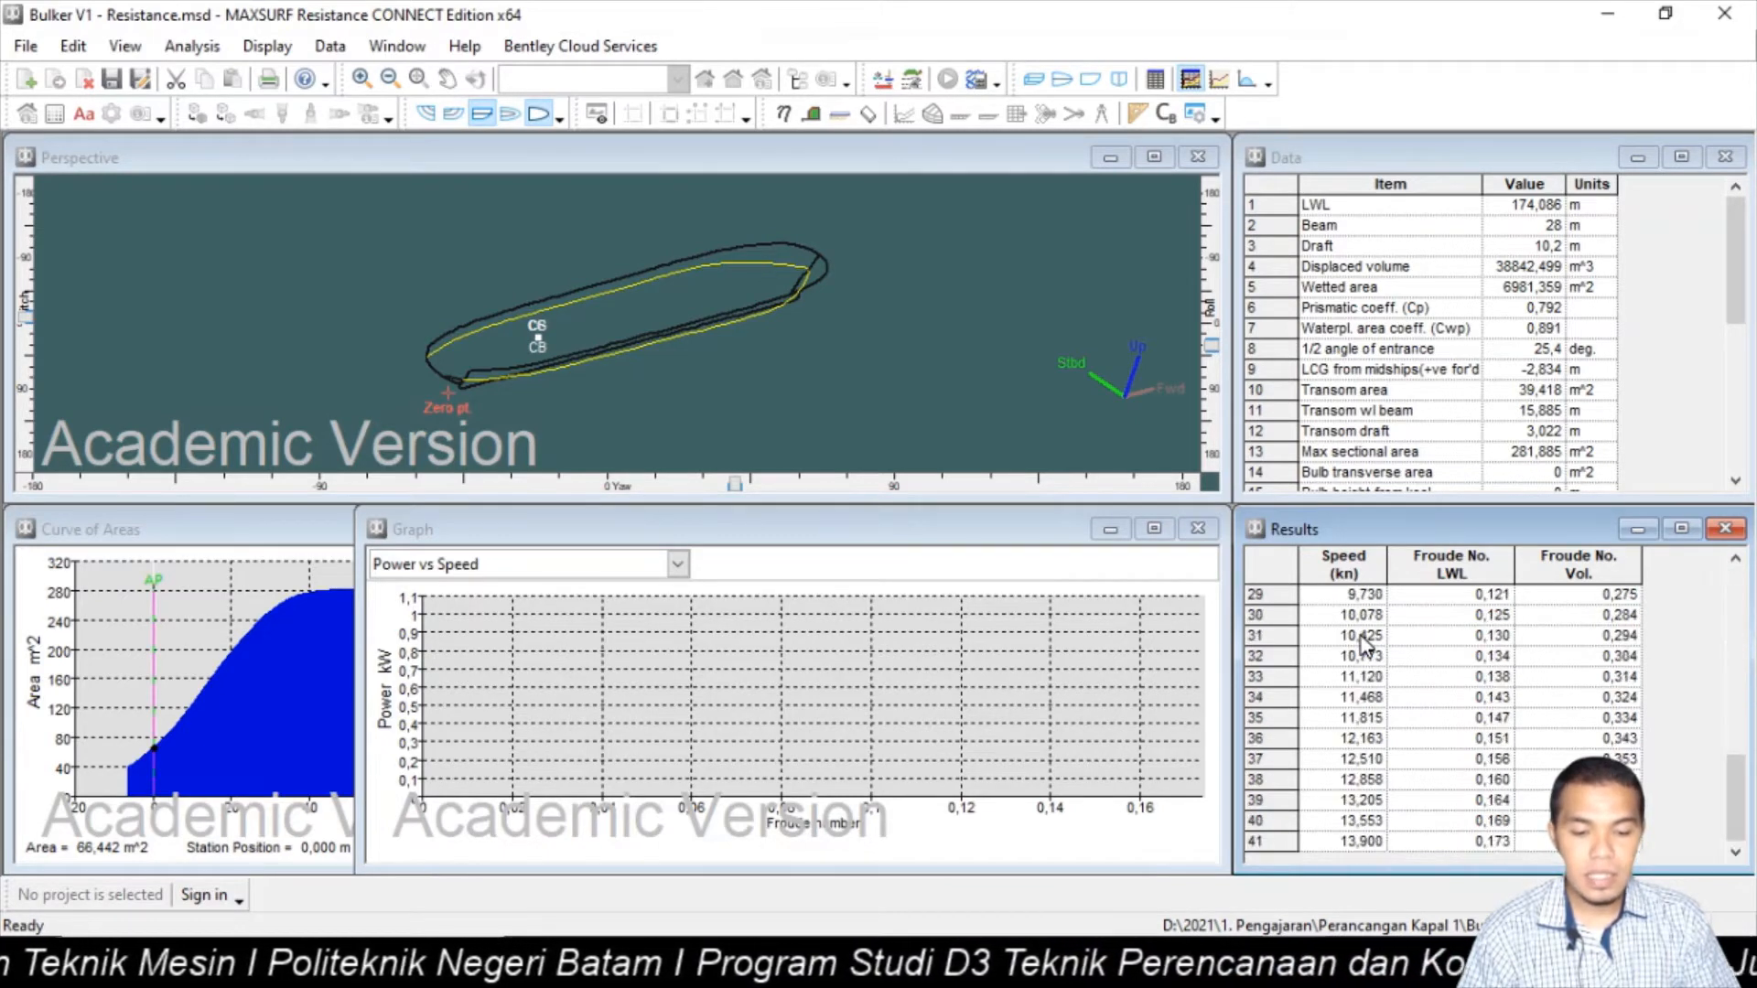
{"action": "scroll", "coordinate": [1358, 710], "scroll_direction": "up", "scroll_amount": 8}
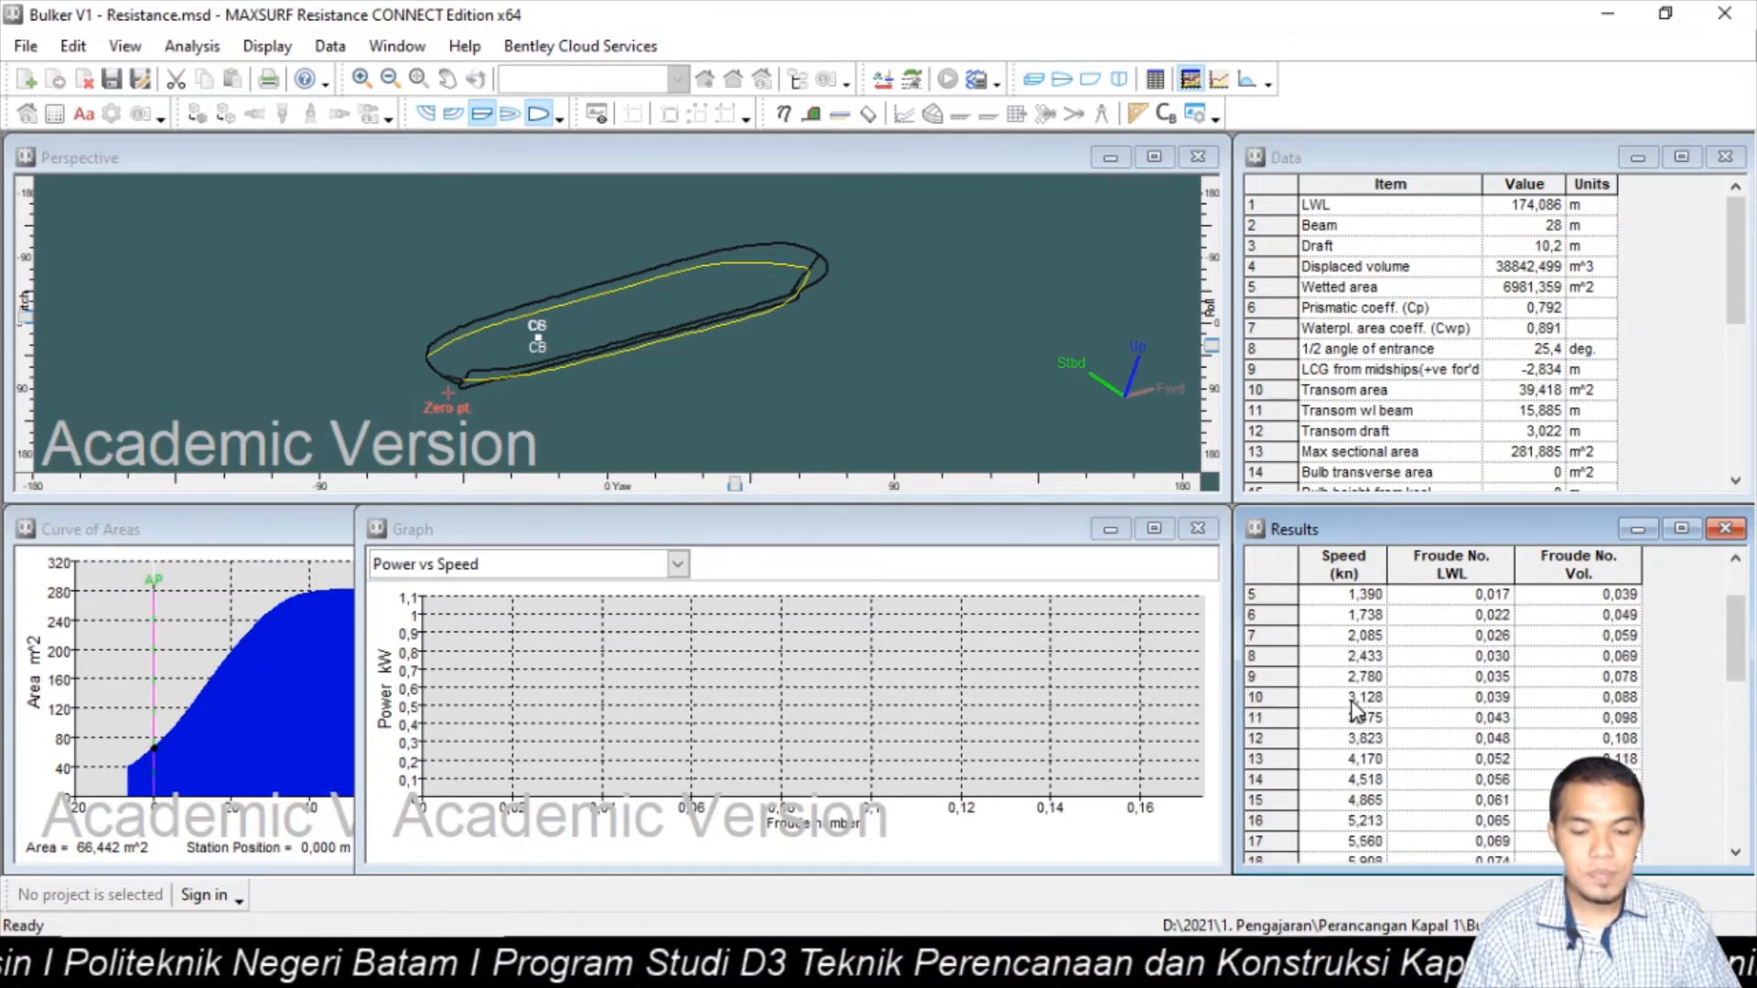
{"action": "scroll", "coordinate": [1358, 711], "scroll_direction": "up", "scroll_amount": 1}
{"action": "scroll", "coordinate": [1358, 710], "scroll_direction": "up", "scroll_amount": 1}
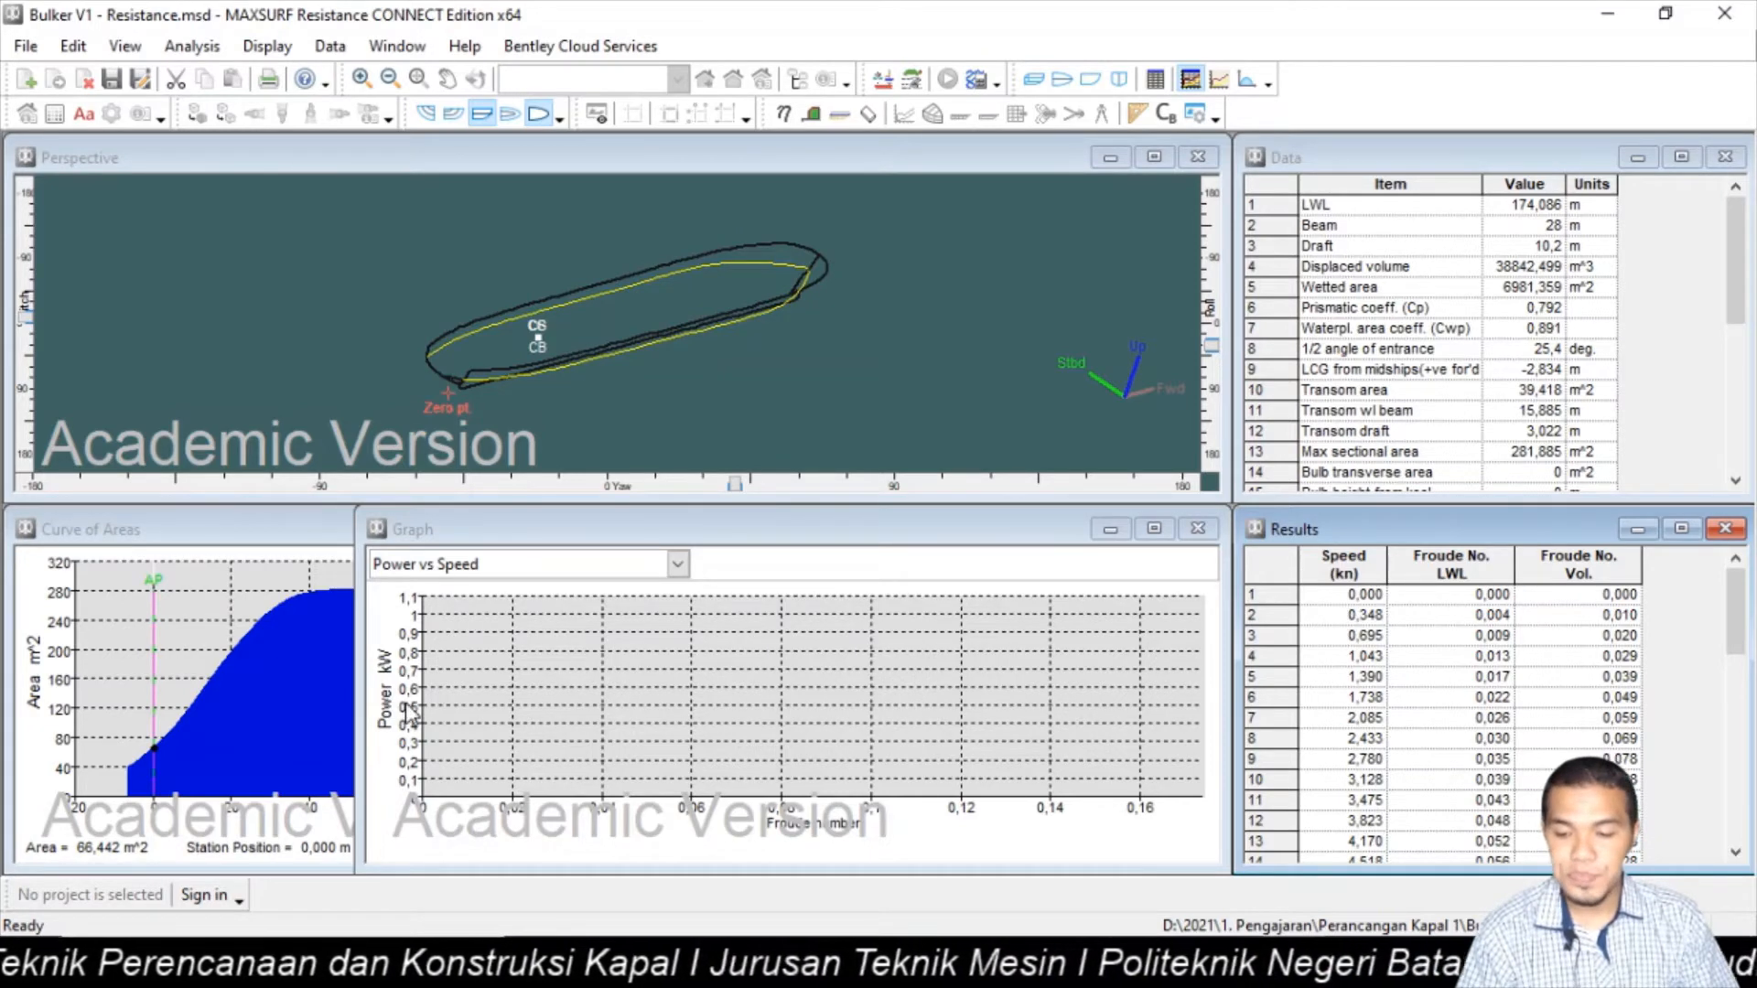
{"action": "left_click", "coordinate": [212, 529]}
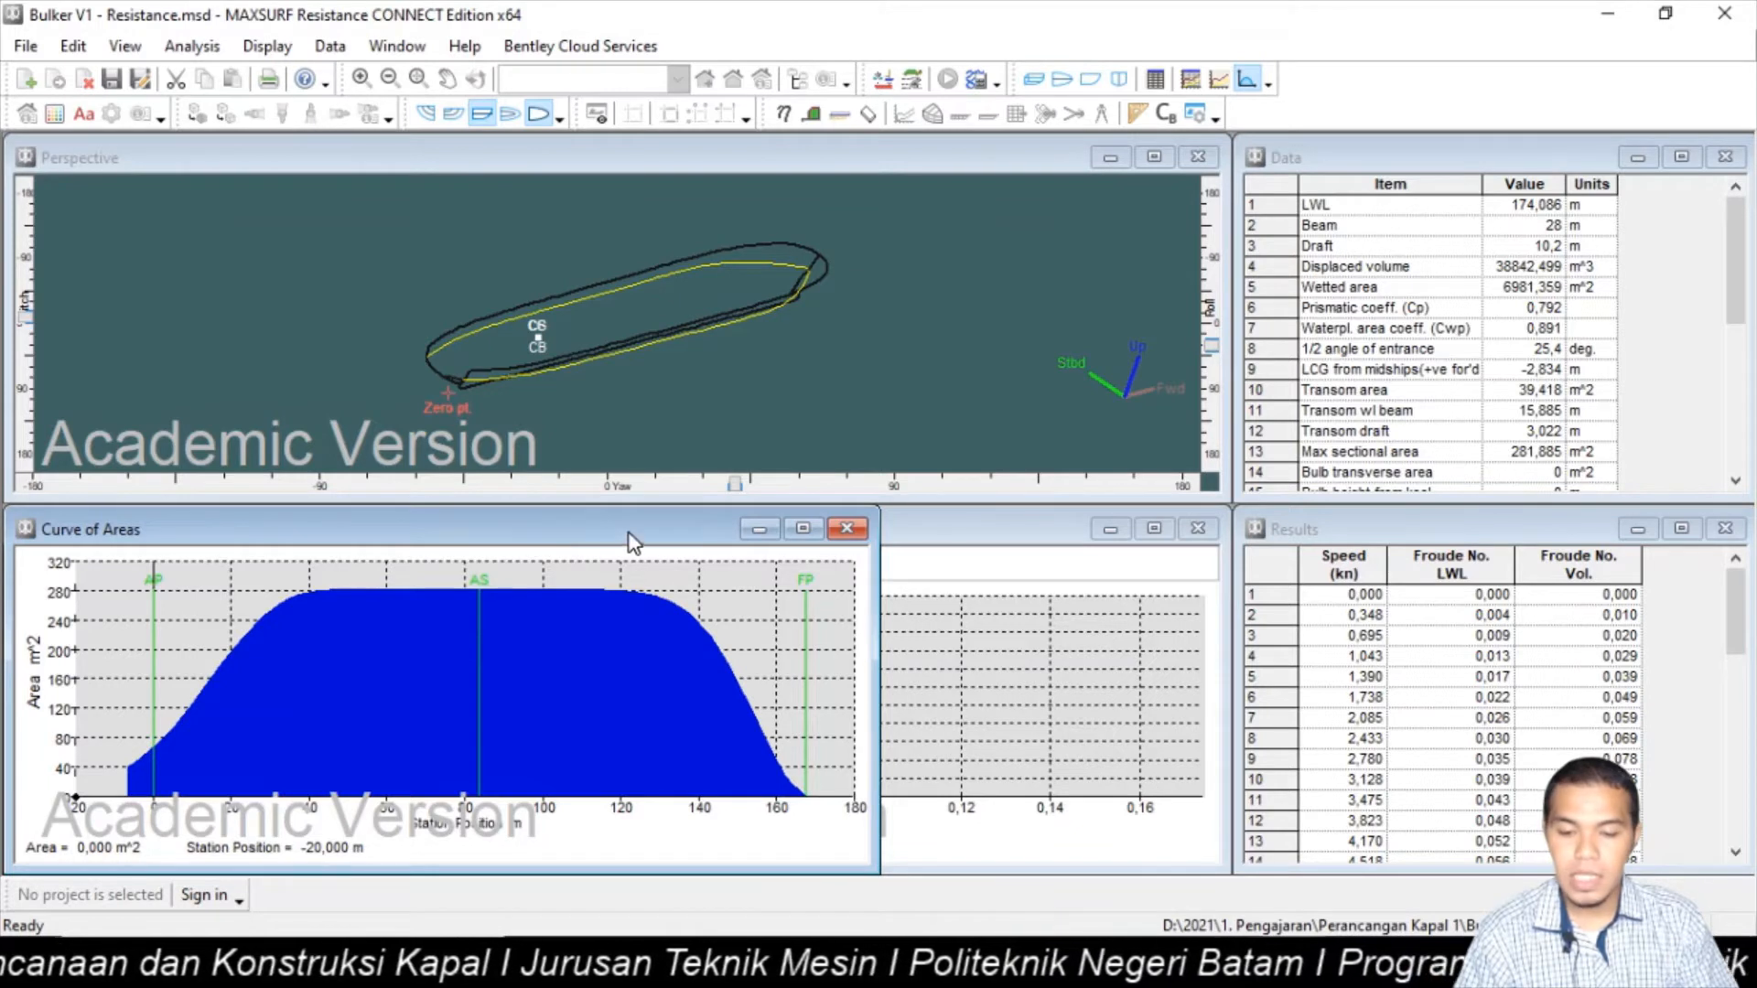
{"action": "left_click", "coordinate": [988, 538]}
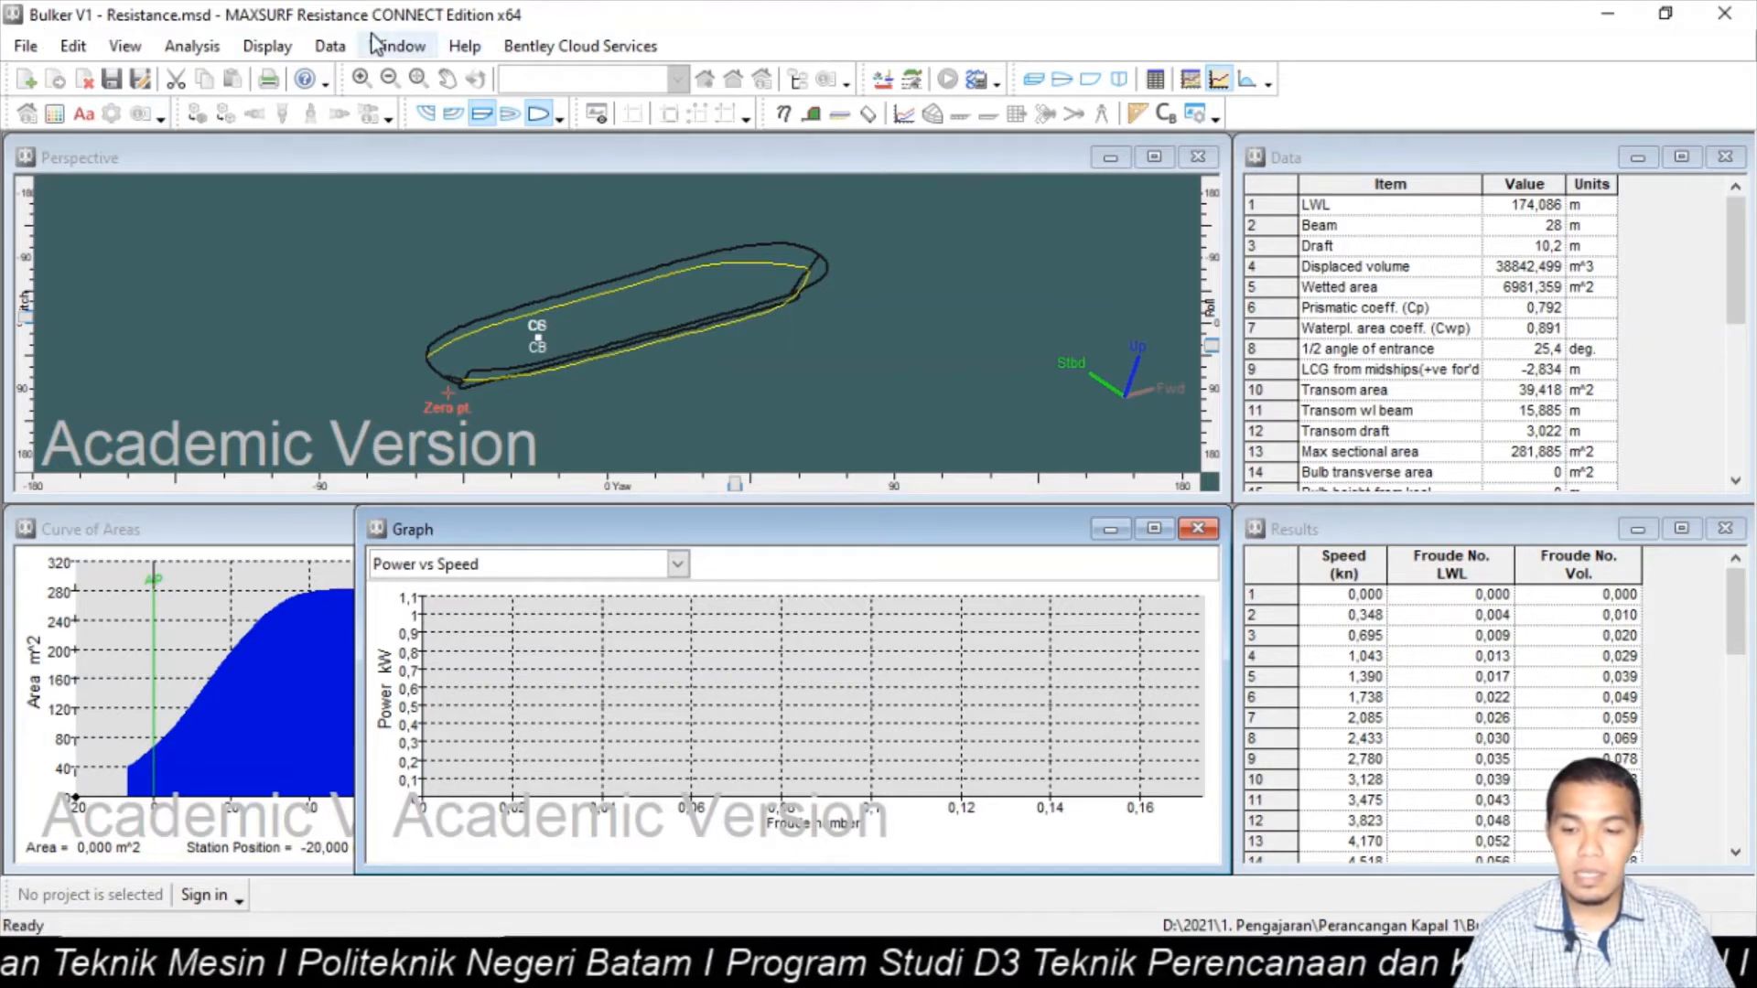
- Select Holtrop as the displacement method for the resistance calculation
{"action": "left_click", "coordinate": [194, 46]}
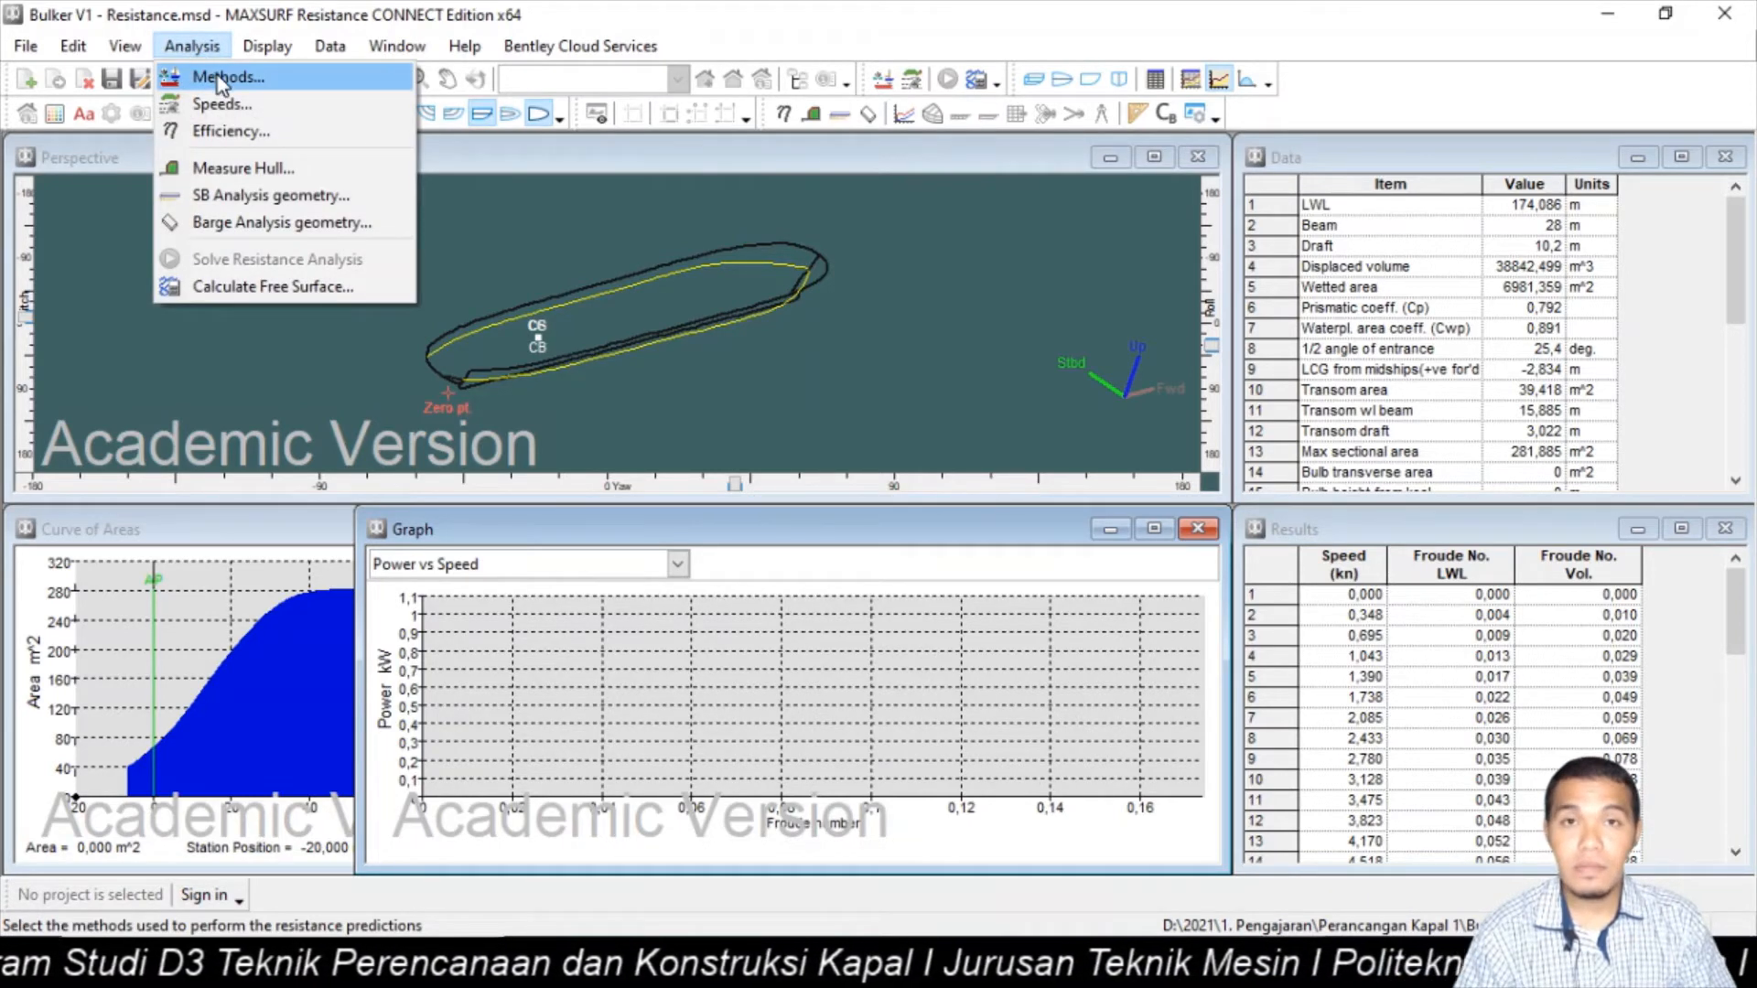
{"action": "left_click", "coordinate": [220, 78]}
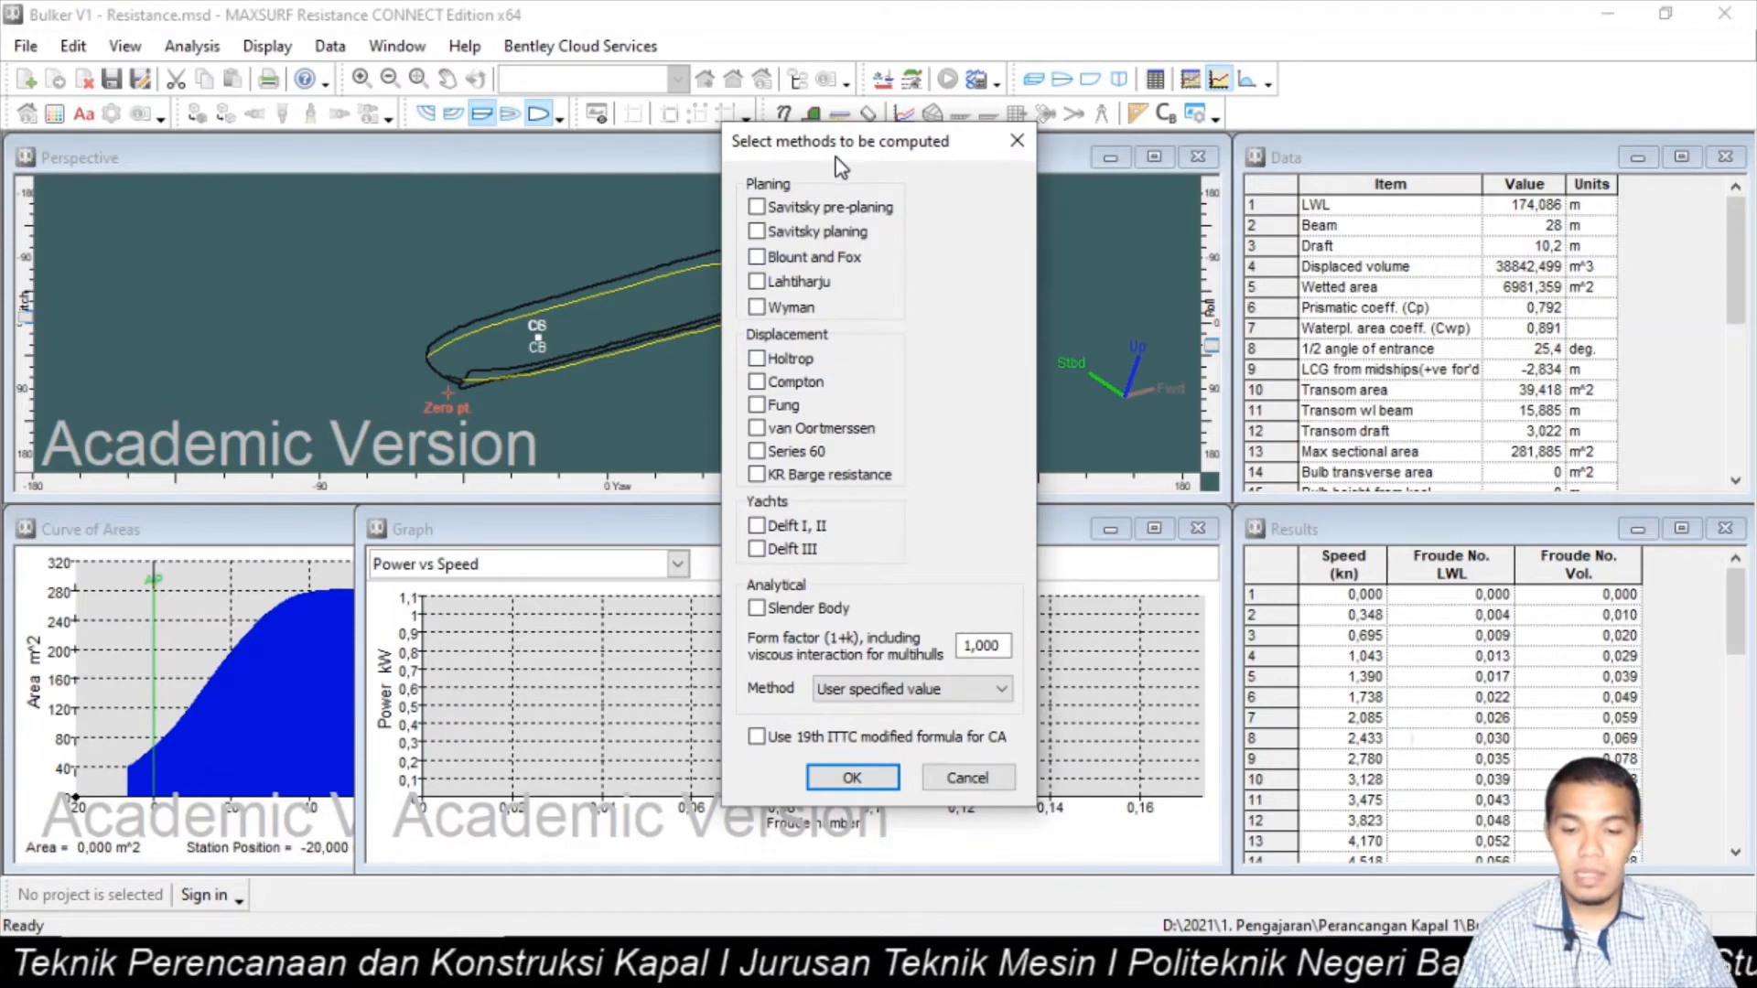
{"action": "left_click_drag", "start_coordinate": [849, 148], "coordinate": [850, 132]}
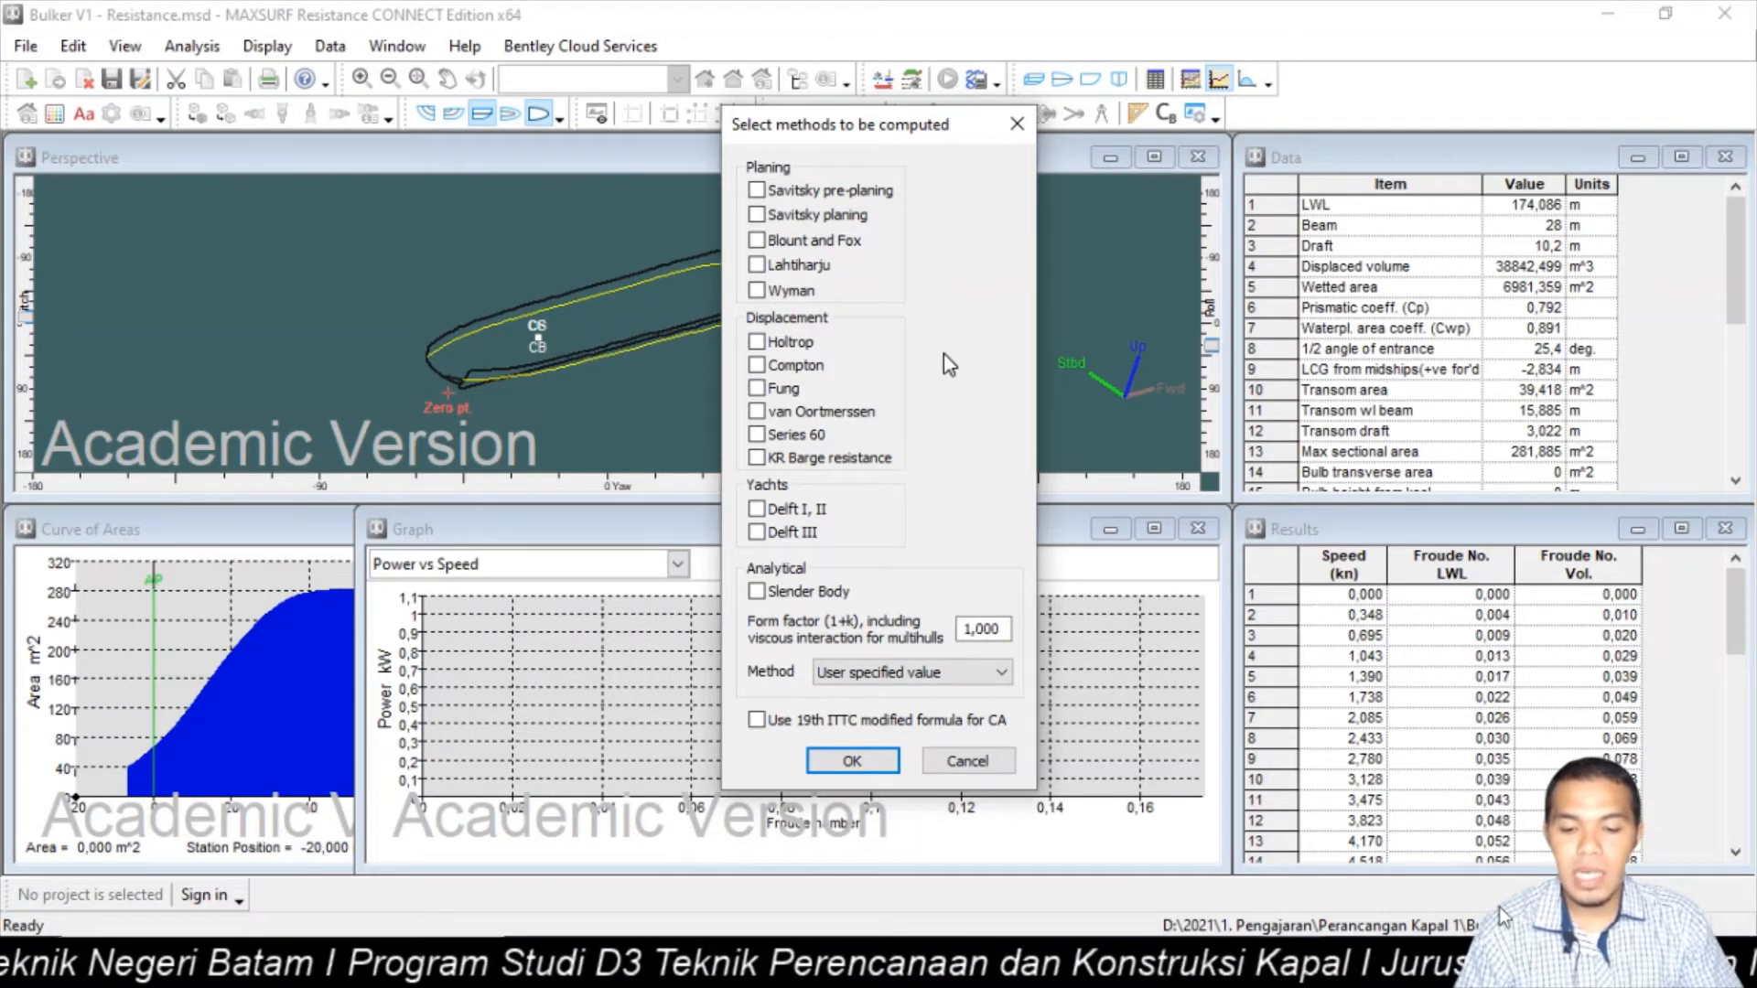
{"action": "left_click", "coordinate": [759, 345]}
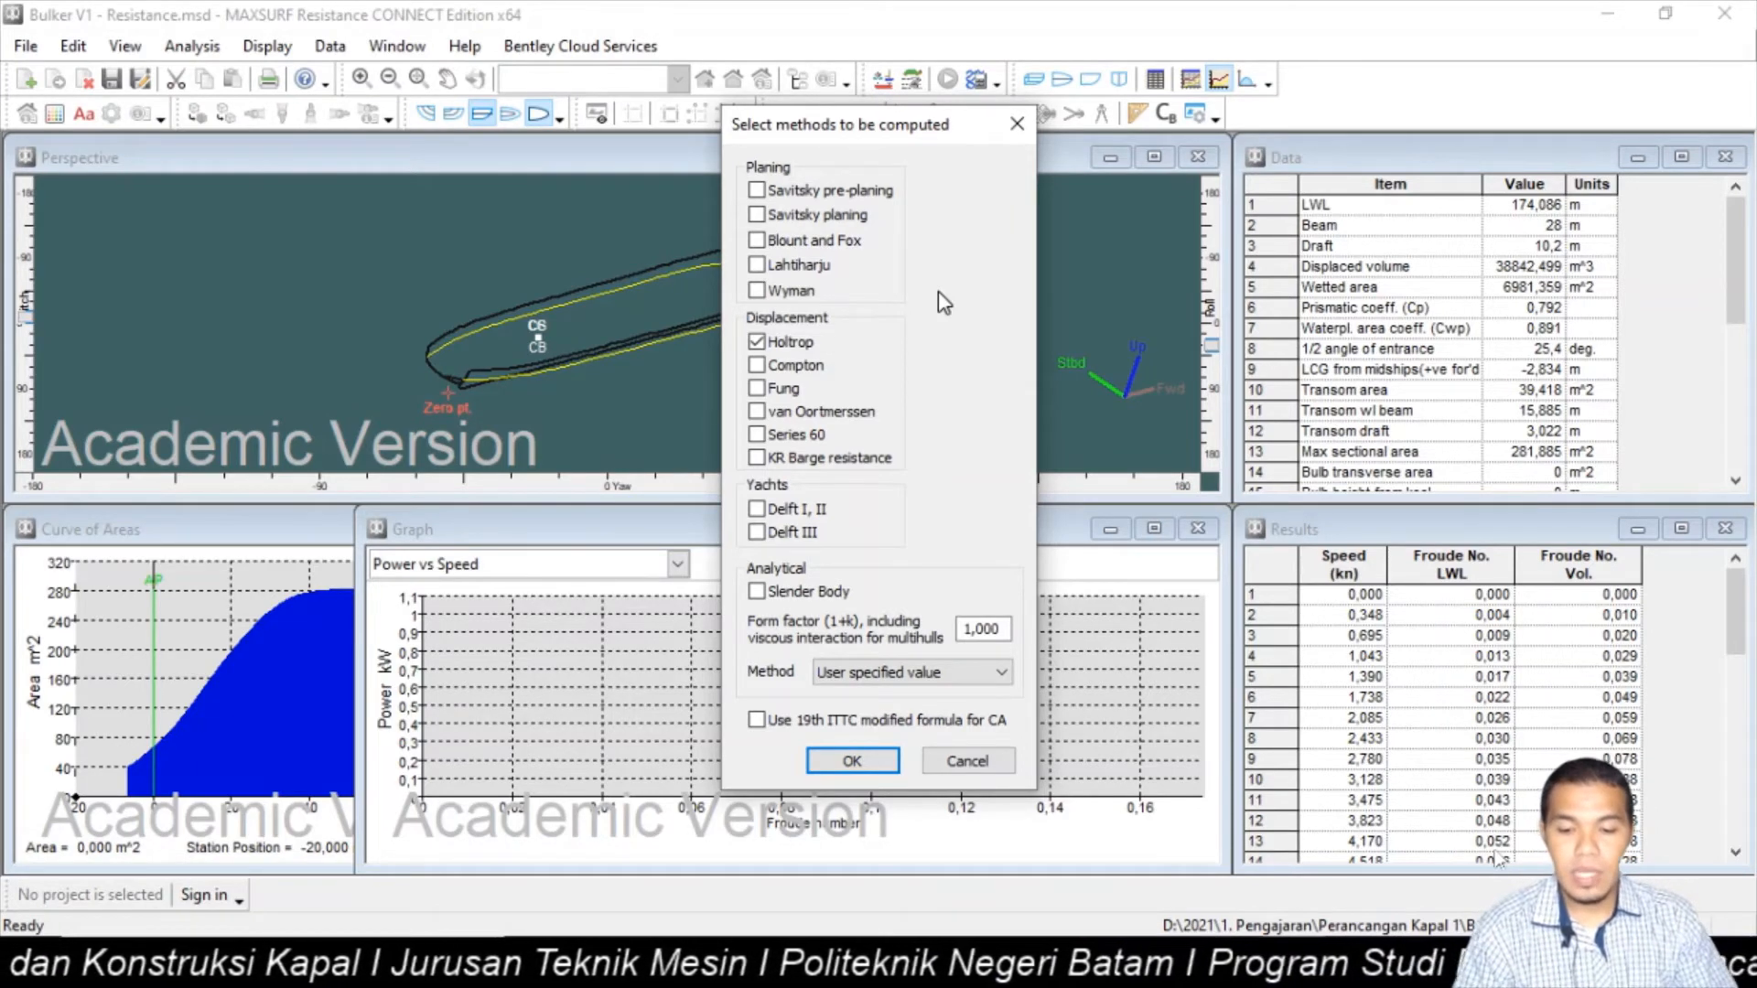
{"action": "left_click", "coordinate": [852, 762]}
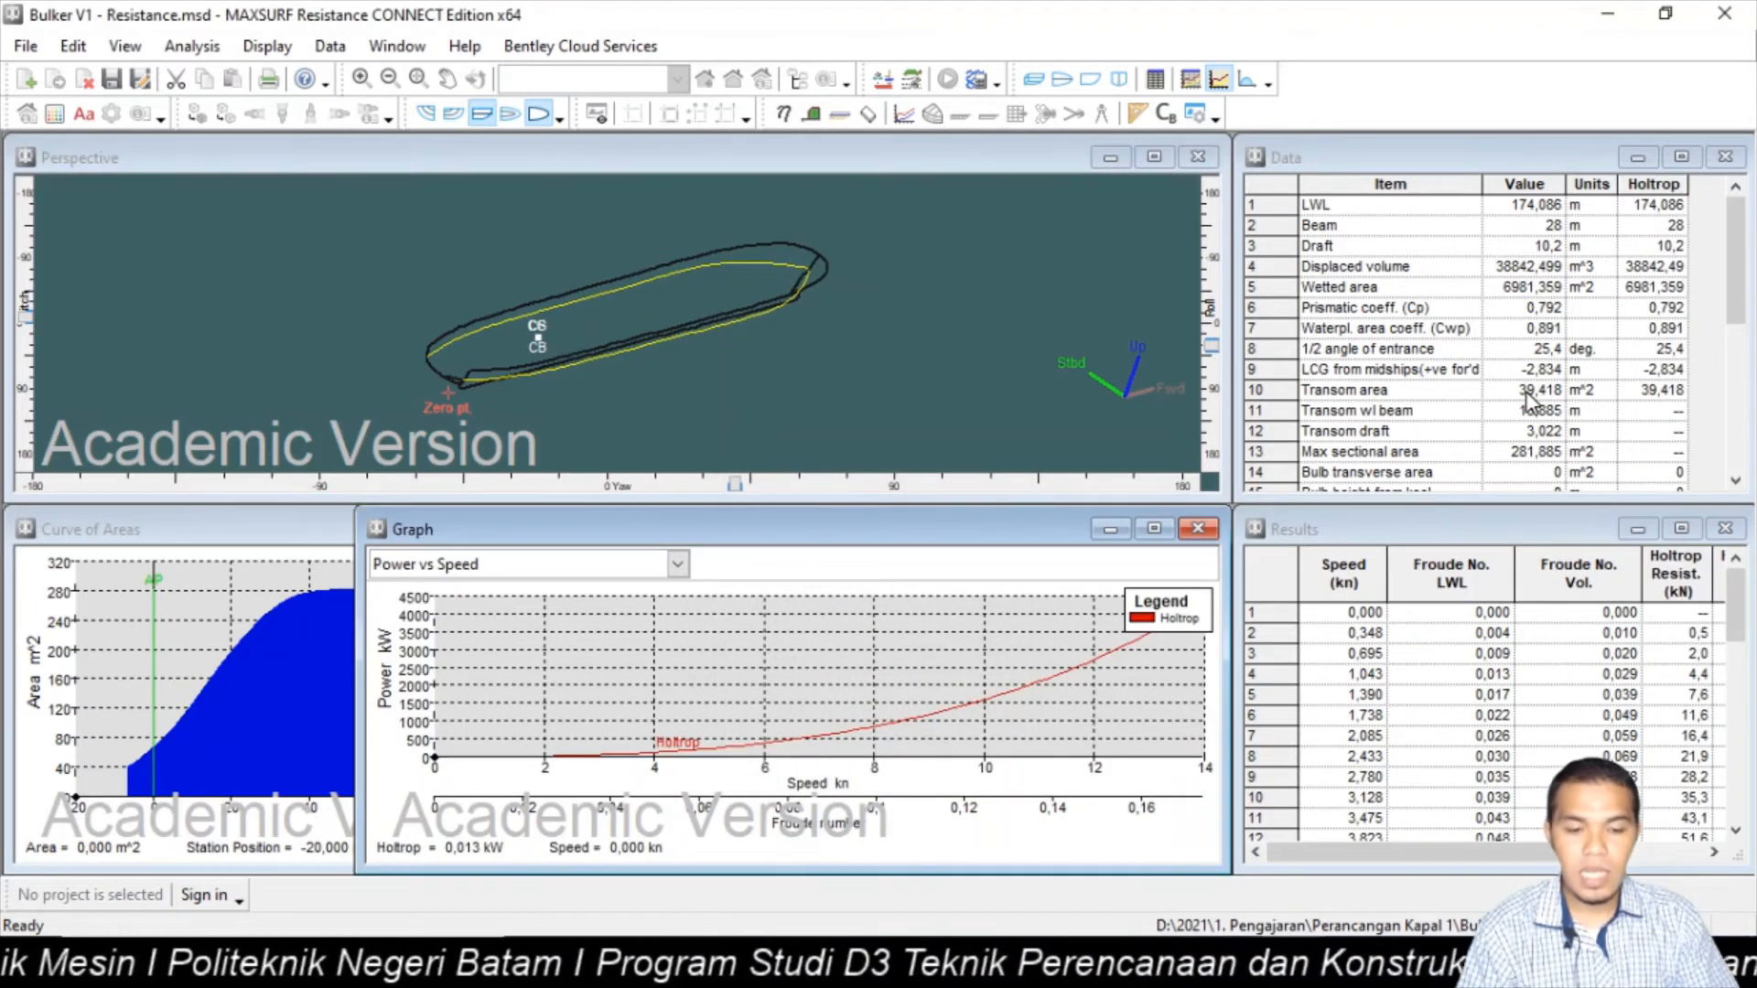
- Maximize the graph and view Resistance vs Speed, Wave Resistance Coefficient vs Speed, and Power vs Speed for the Holtrop method
{"action": "left_click", "coordinate": [1551, 152]}
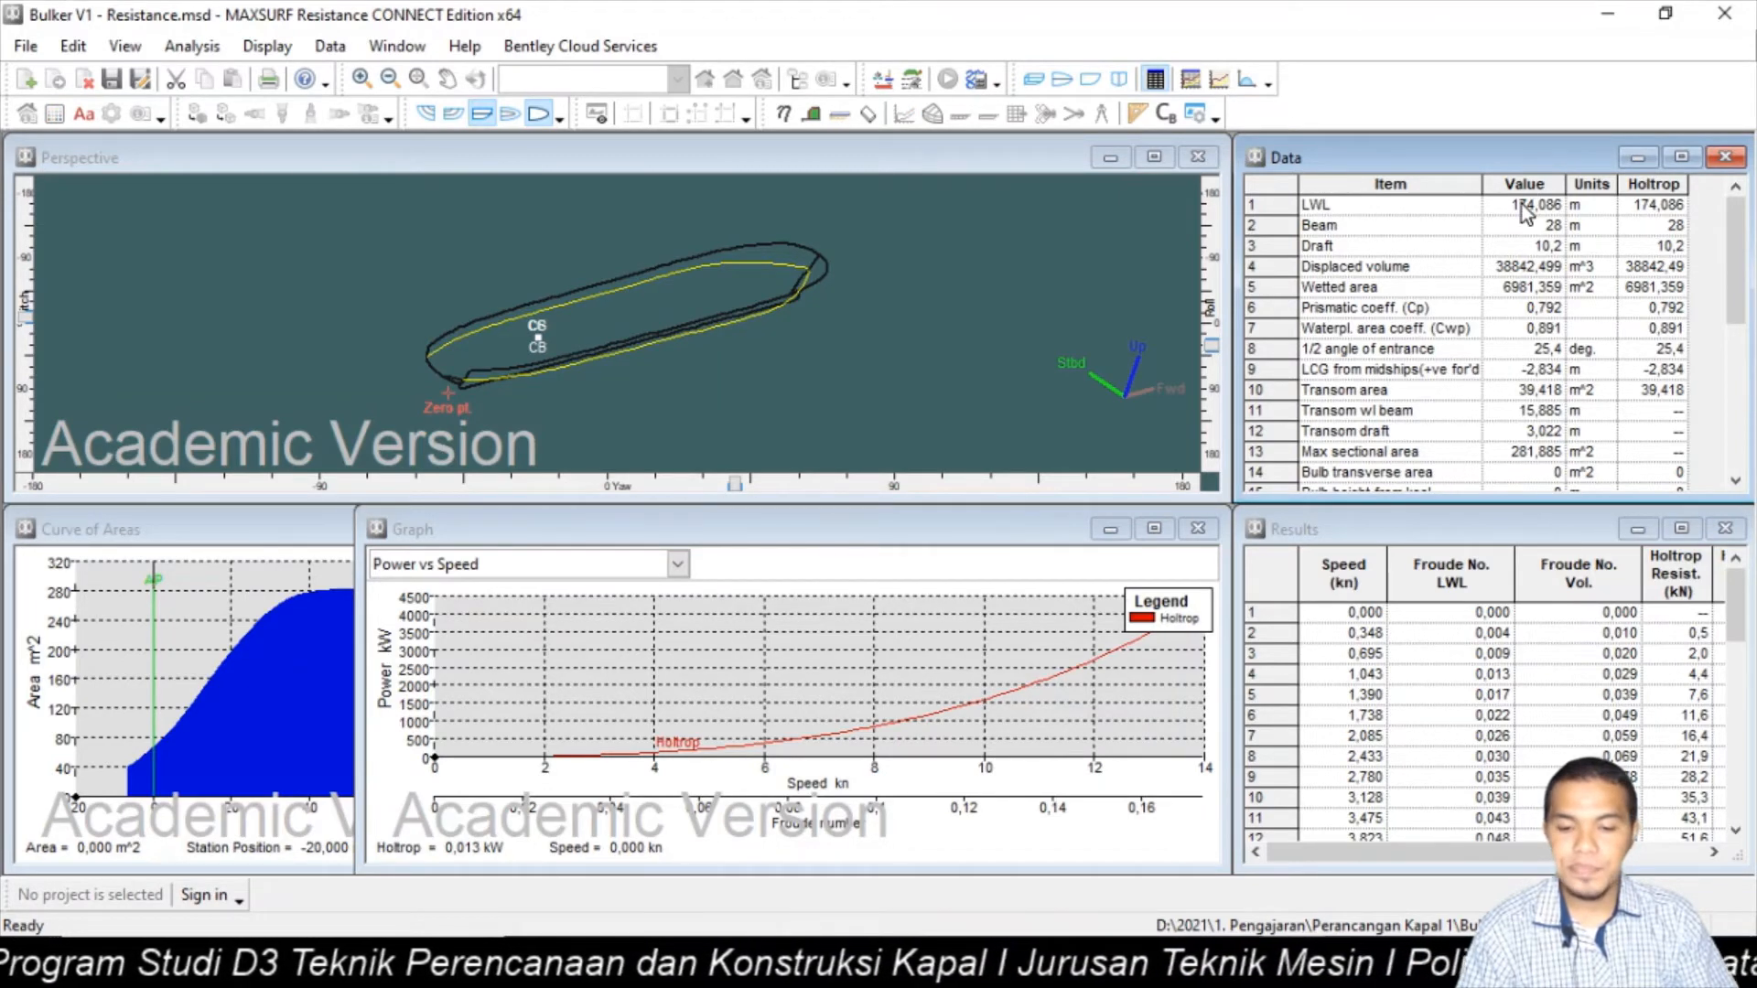
{"action": "left_click", "coordinate": [728, 526]}
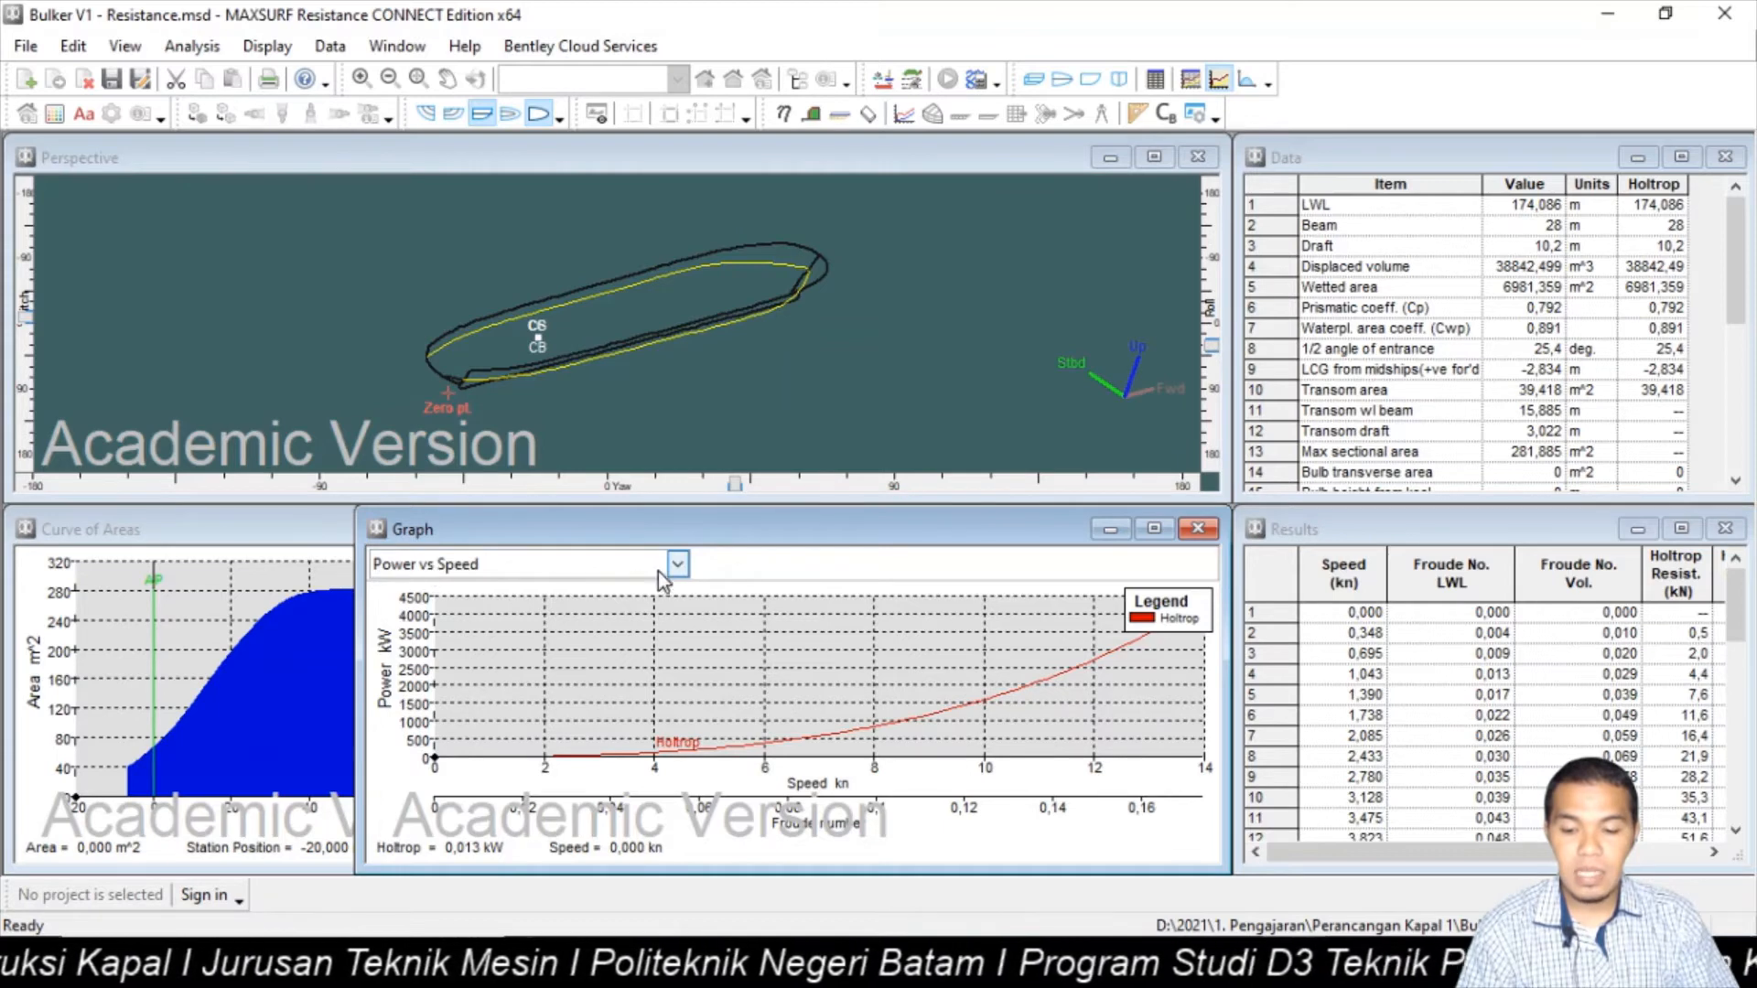
{"action": "left_click", "coordinate": [1155, 533]}
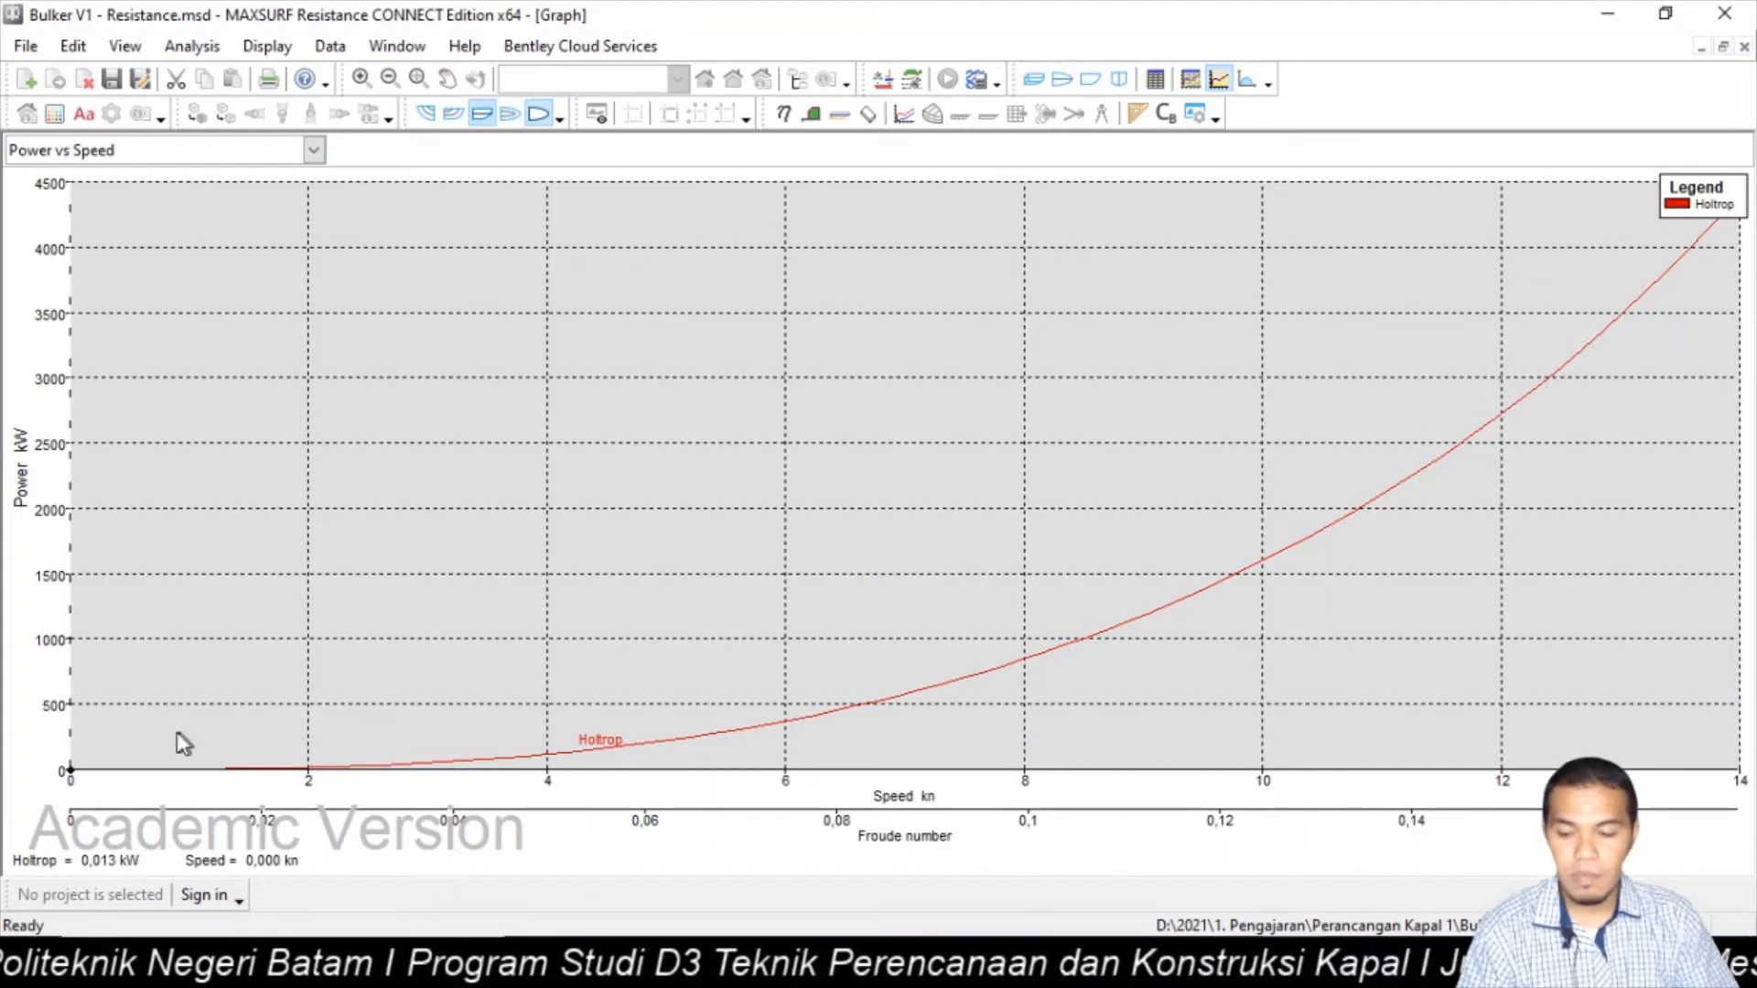
{"action": "left_click", "coordinate": [313, 151]}
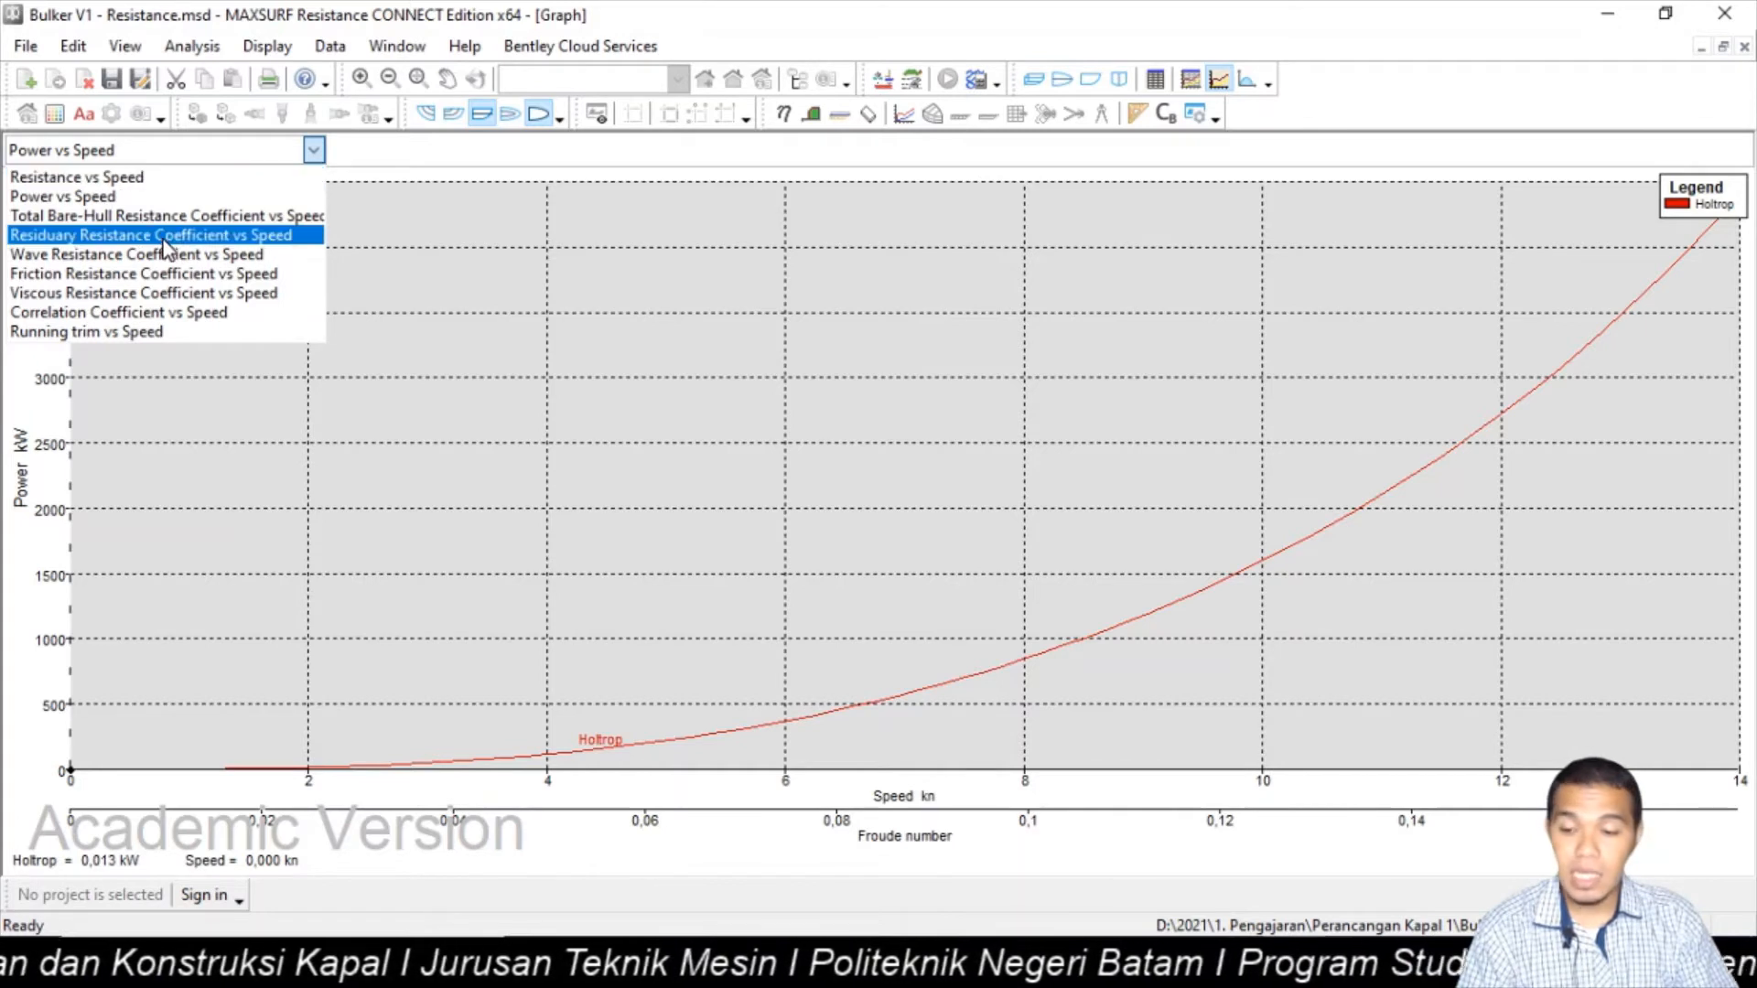
{"action": "left_click", "coordinate": [177, 180]}
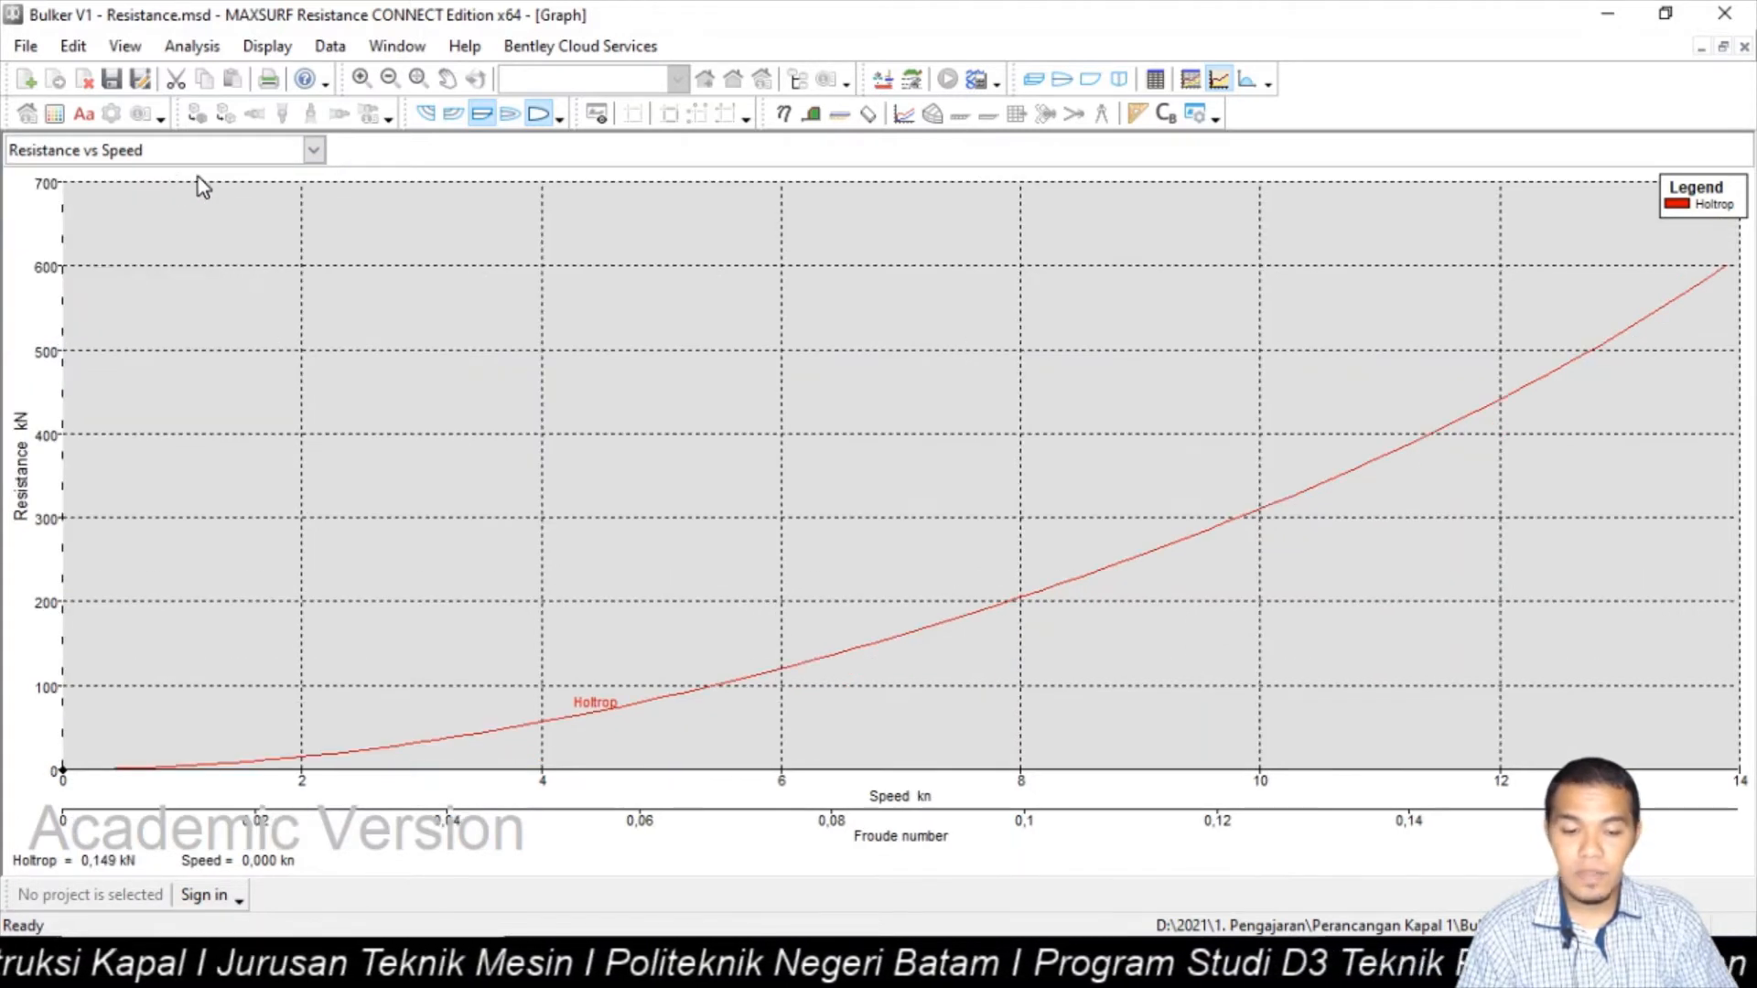
{"action": "left_click", "coordinate": [314, 150]}
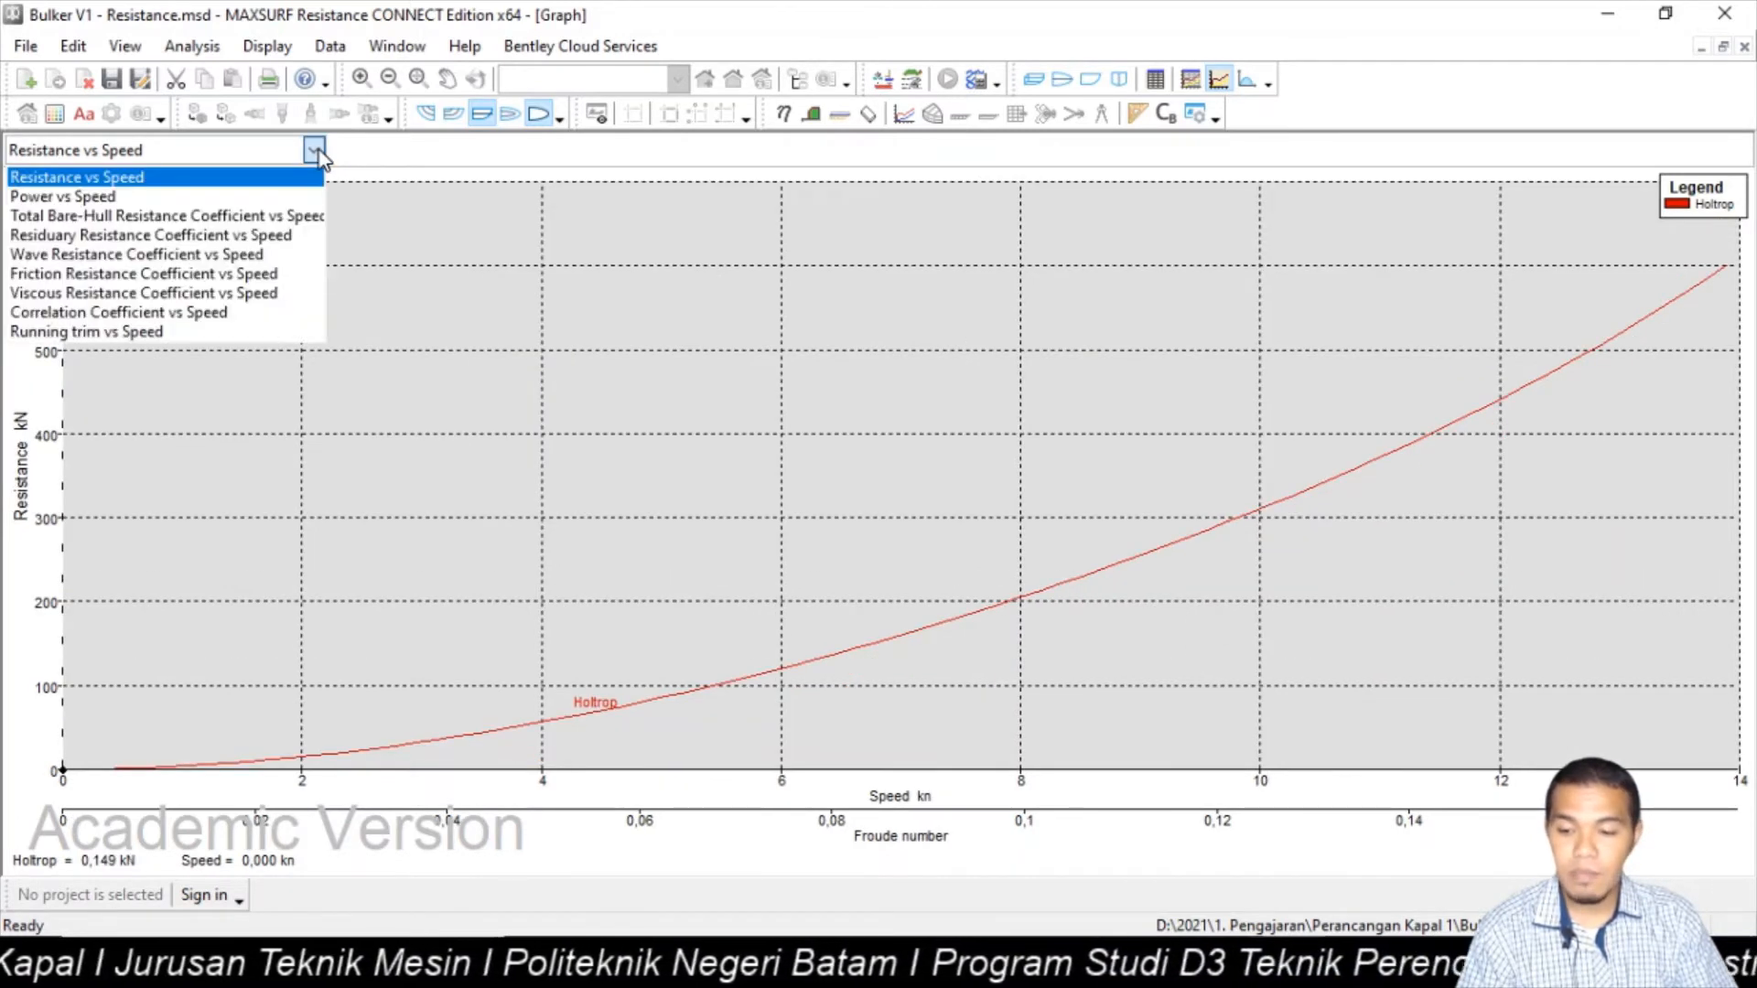
{"action": "left_click", "coordinate": [176, 256]}
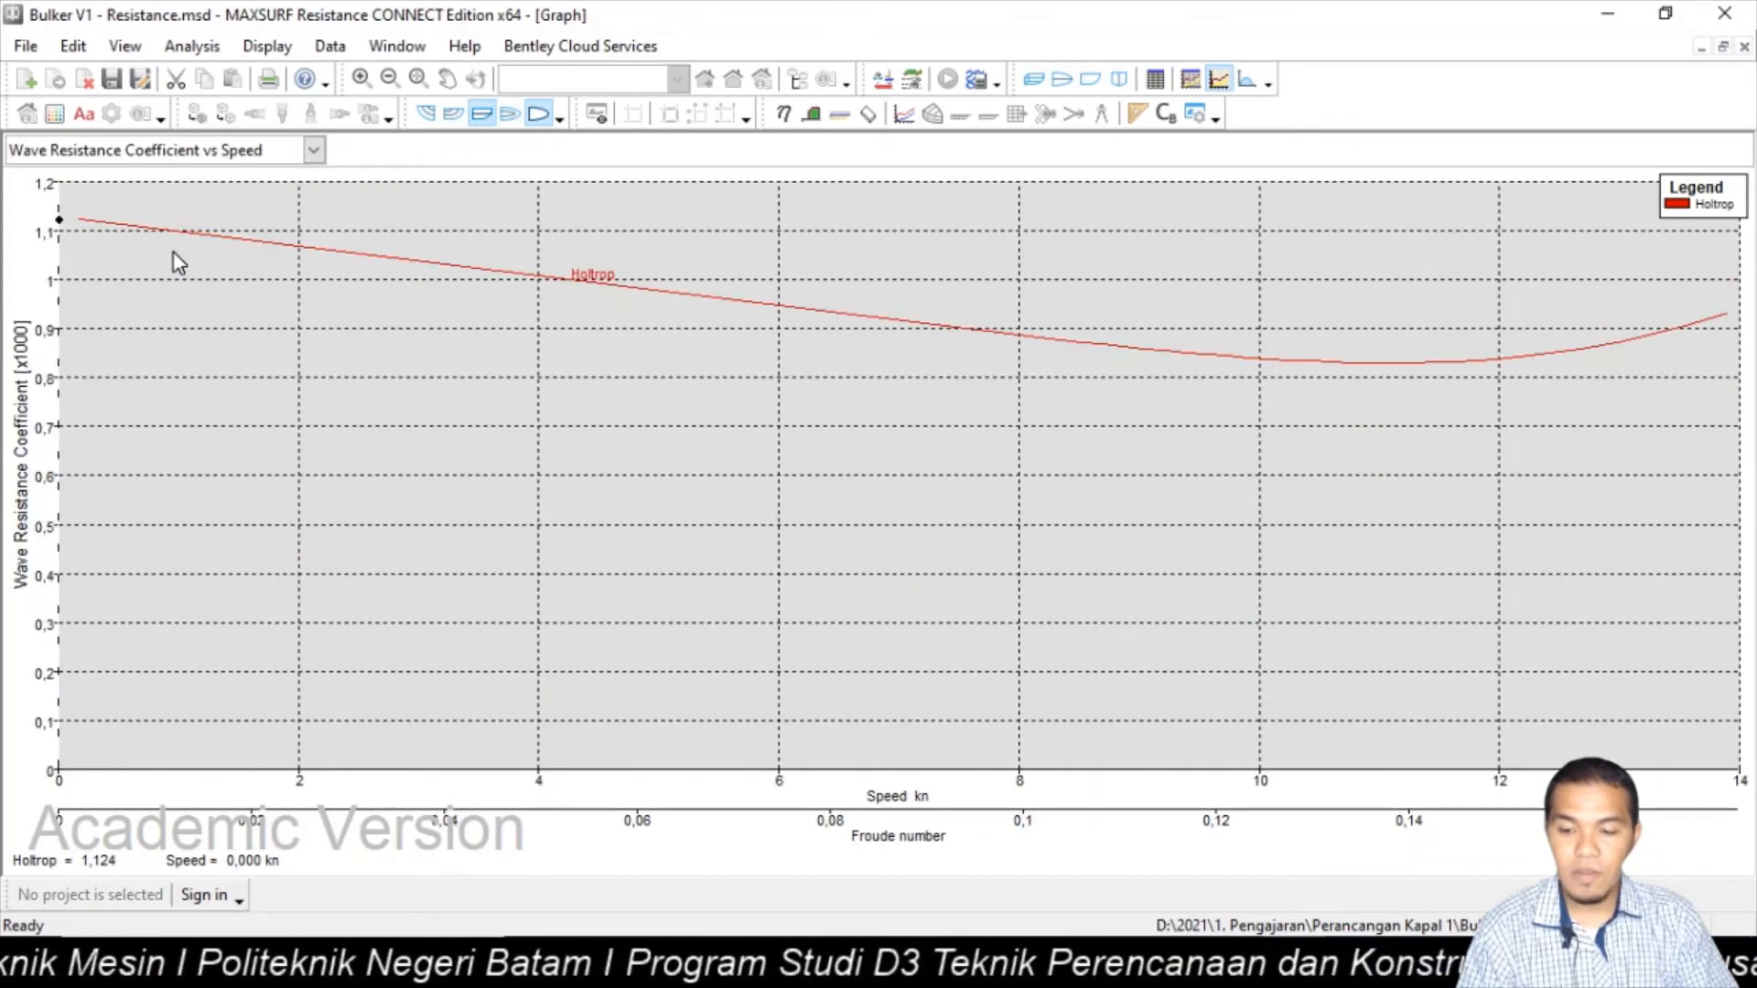
{"action": "left_click", "coordinate": [314, 150]}
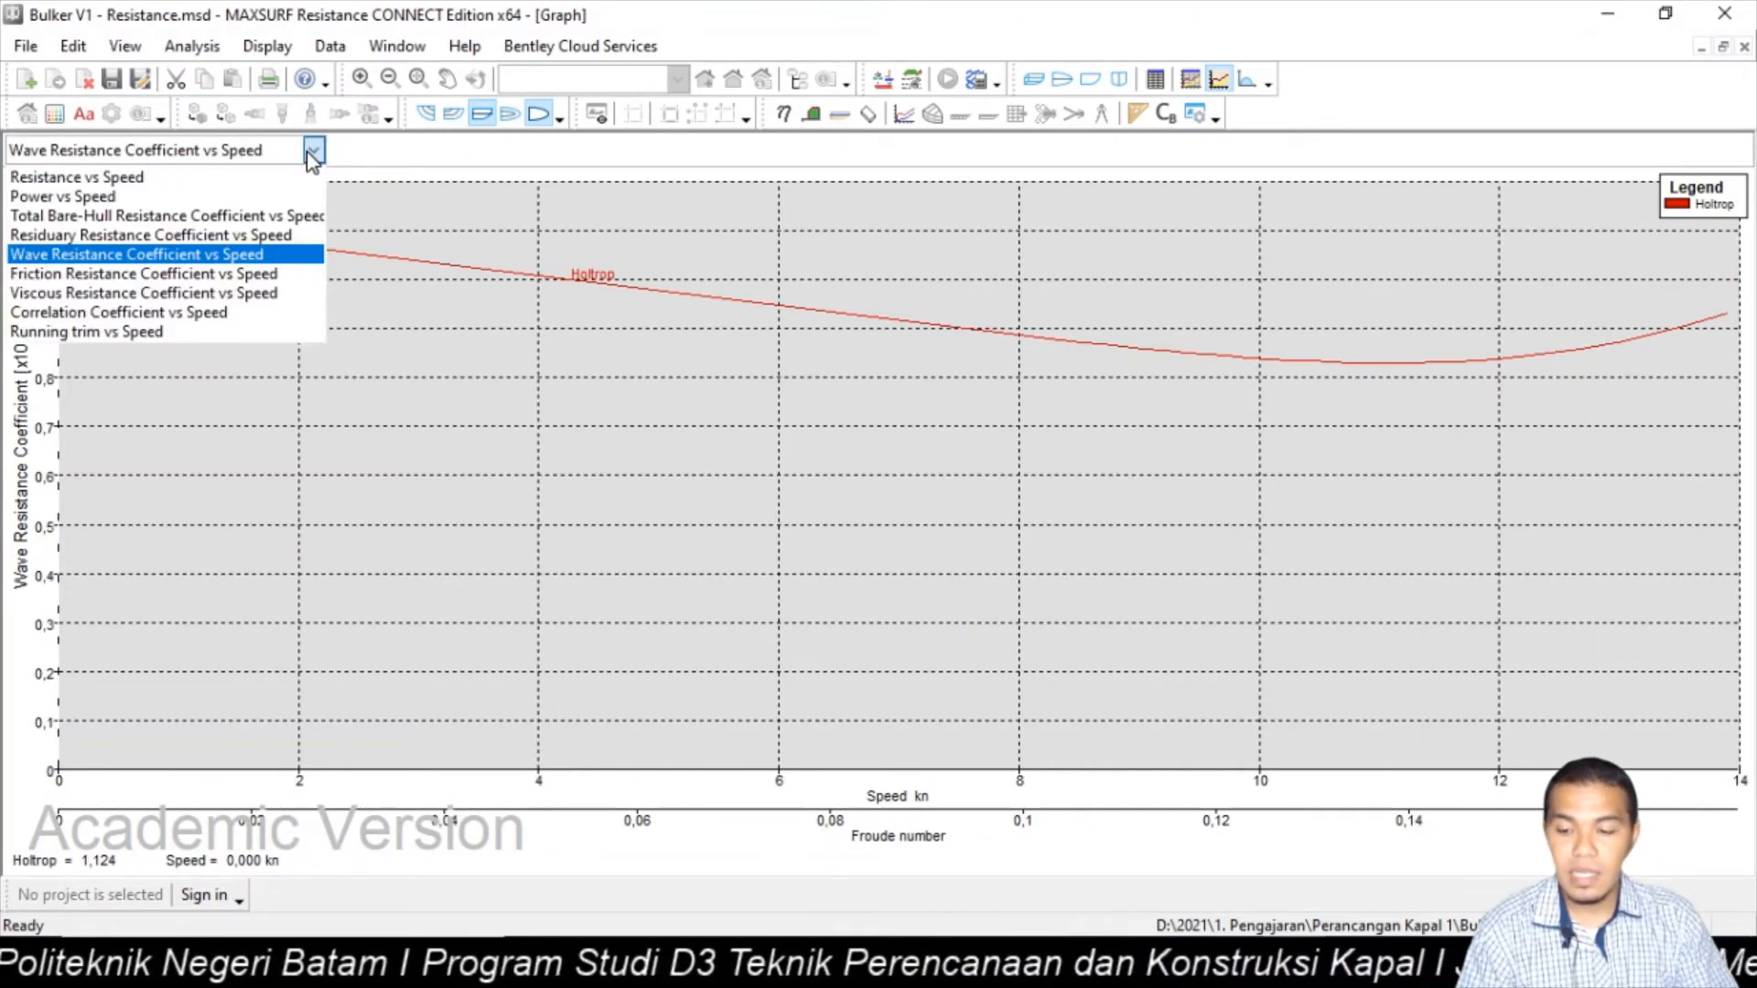
{"action": "left_click", "coordinate": [182, 198]}
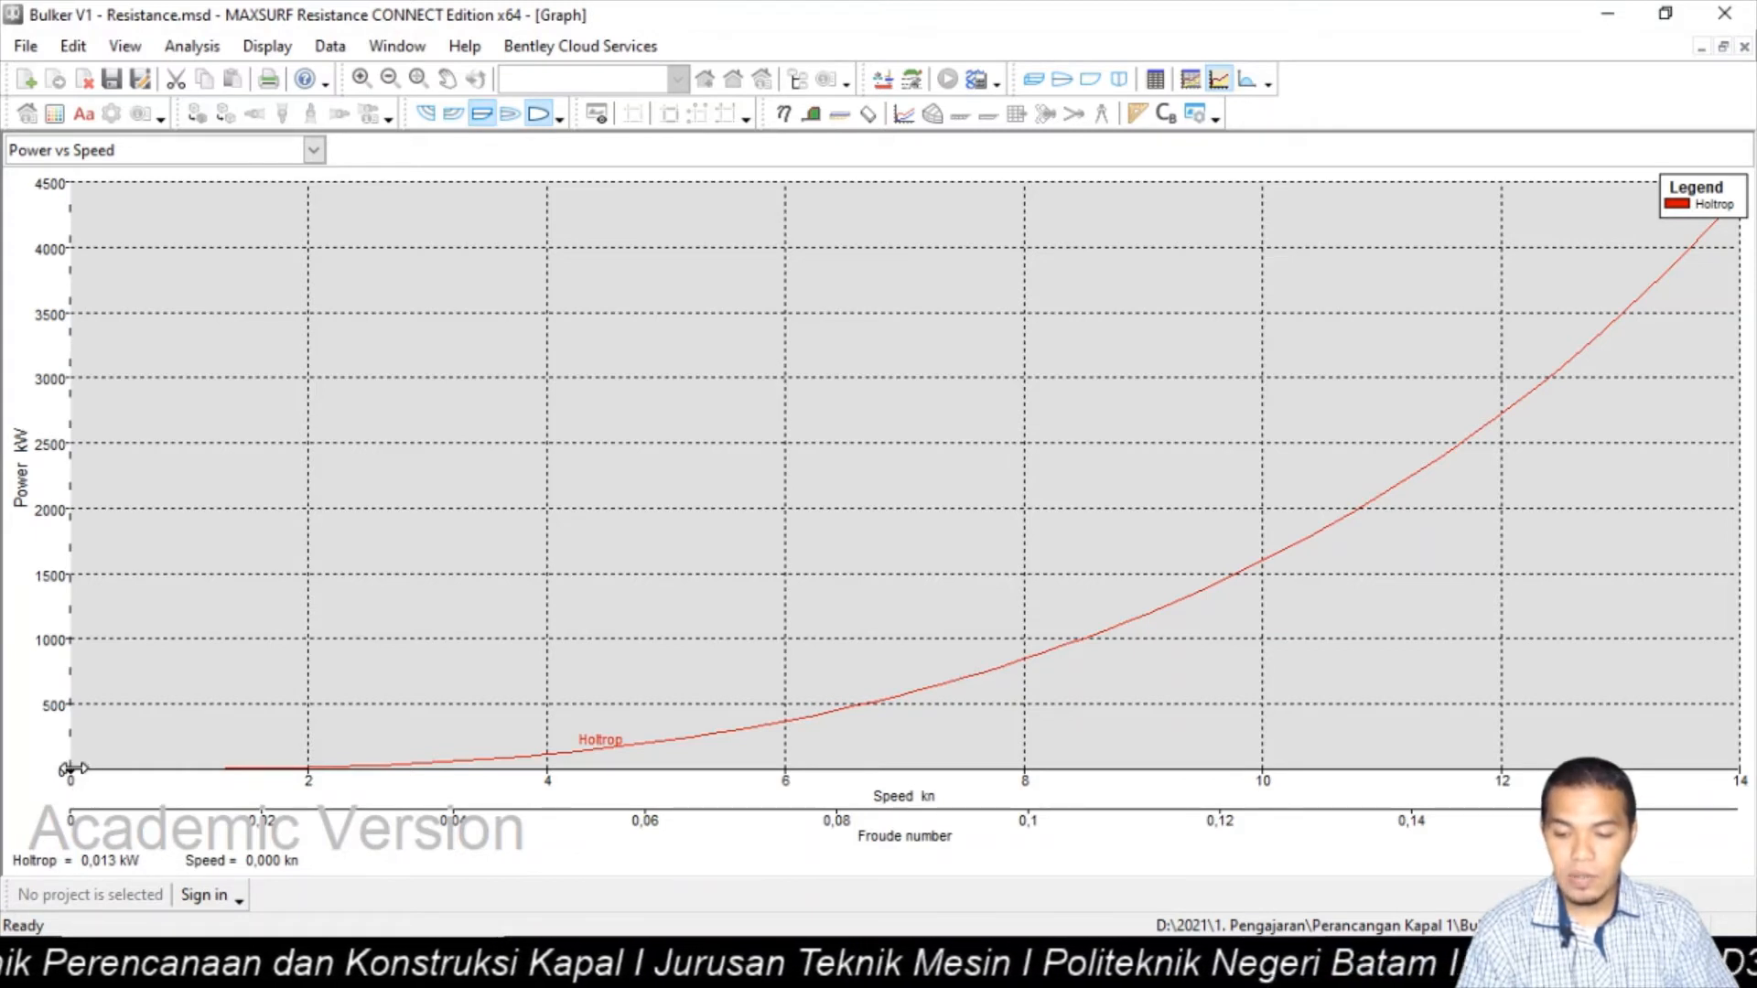
- Read the Holtrop power on the curve at about 11.8 and 12.5 kn, and restore the graph to its normal size
{"action": "left_click_drag", "start_coordinate": [71, 769], "coordinate": [100, 768]}
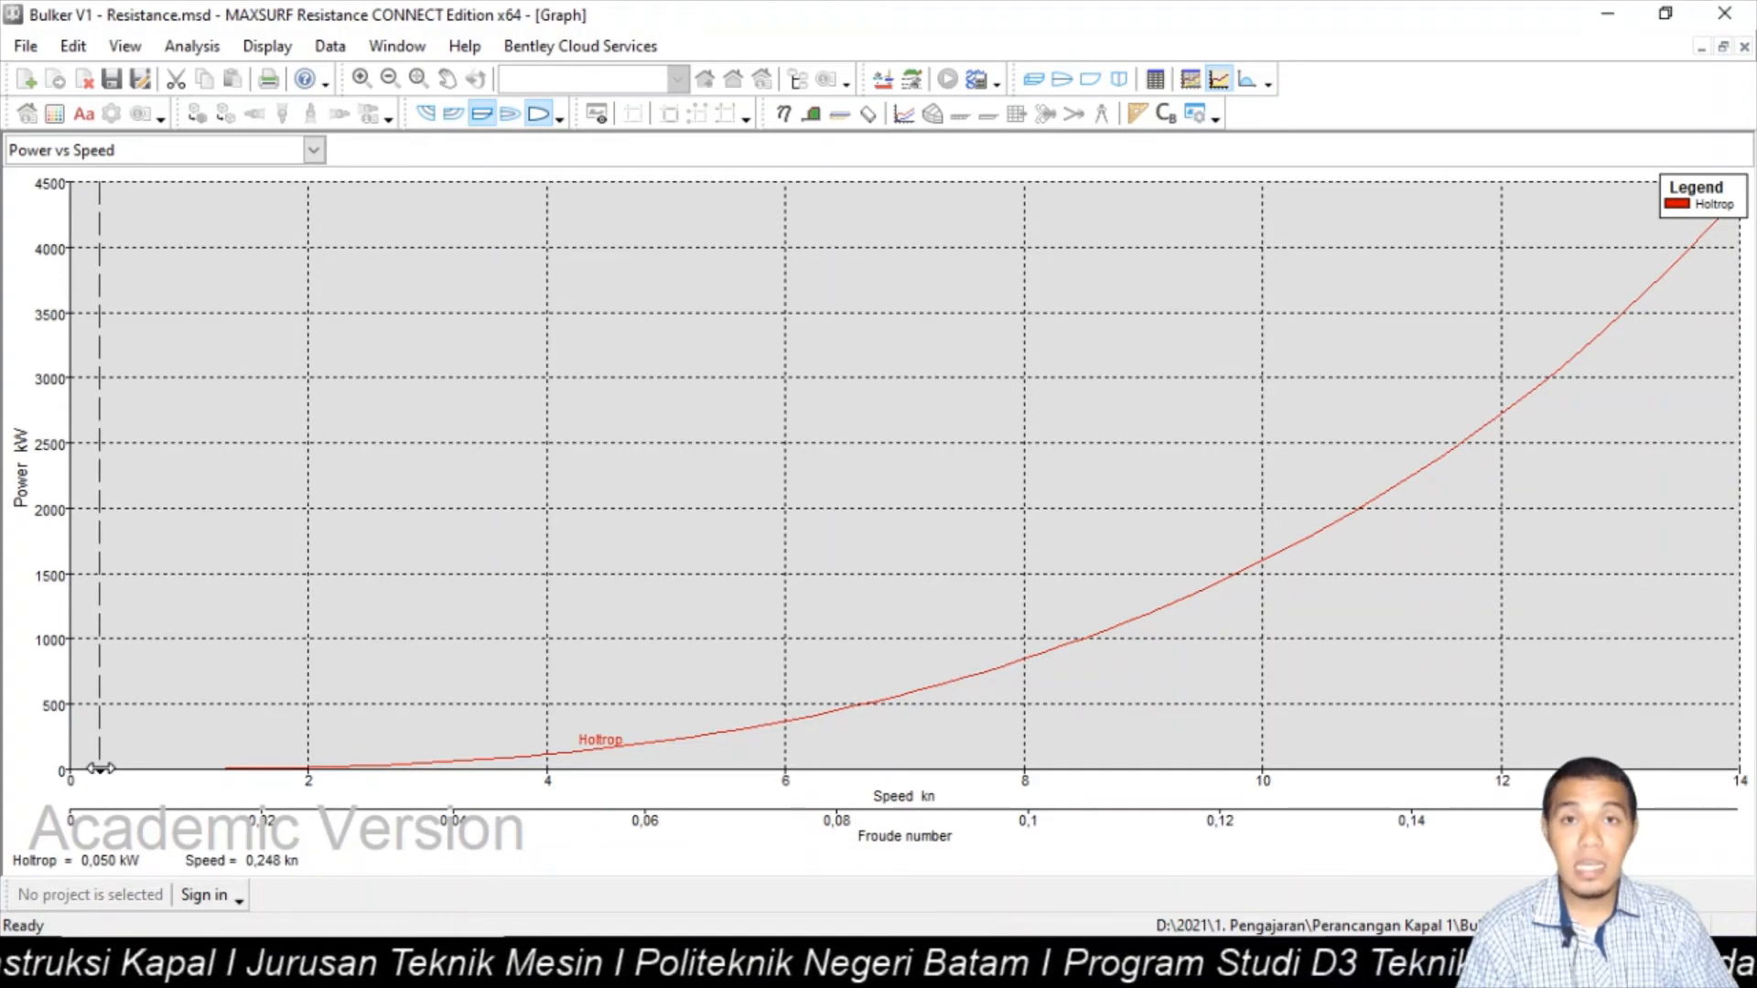
{"action": "left_click_drag", "start_coordinate": [101, 768], "coordinate": [1469, 430]}
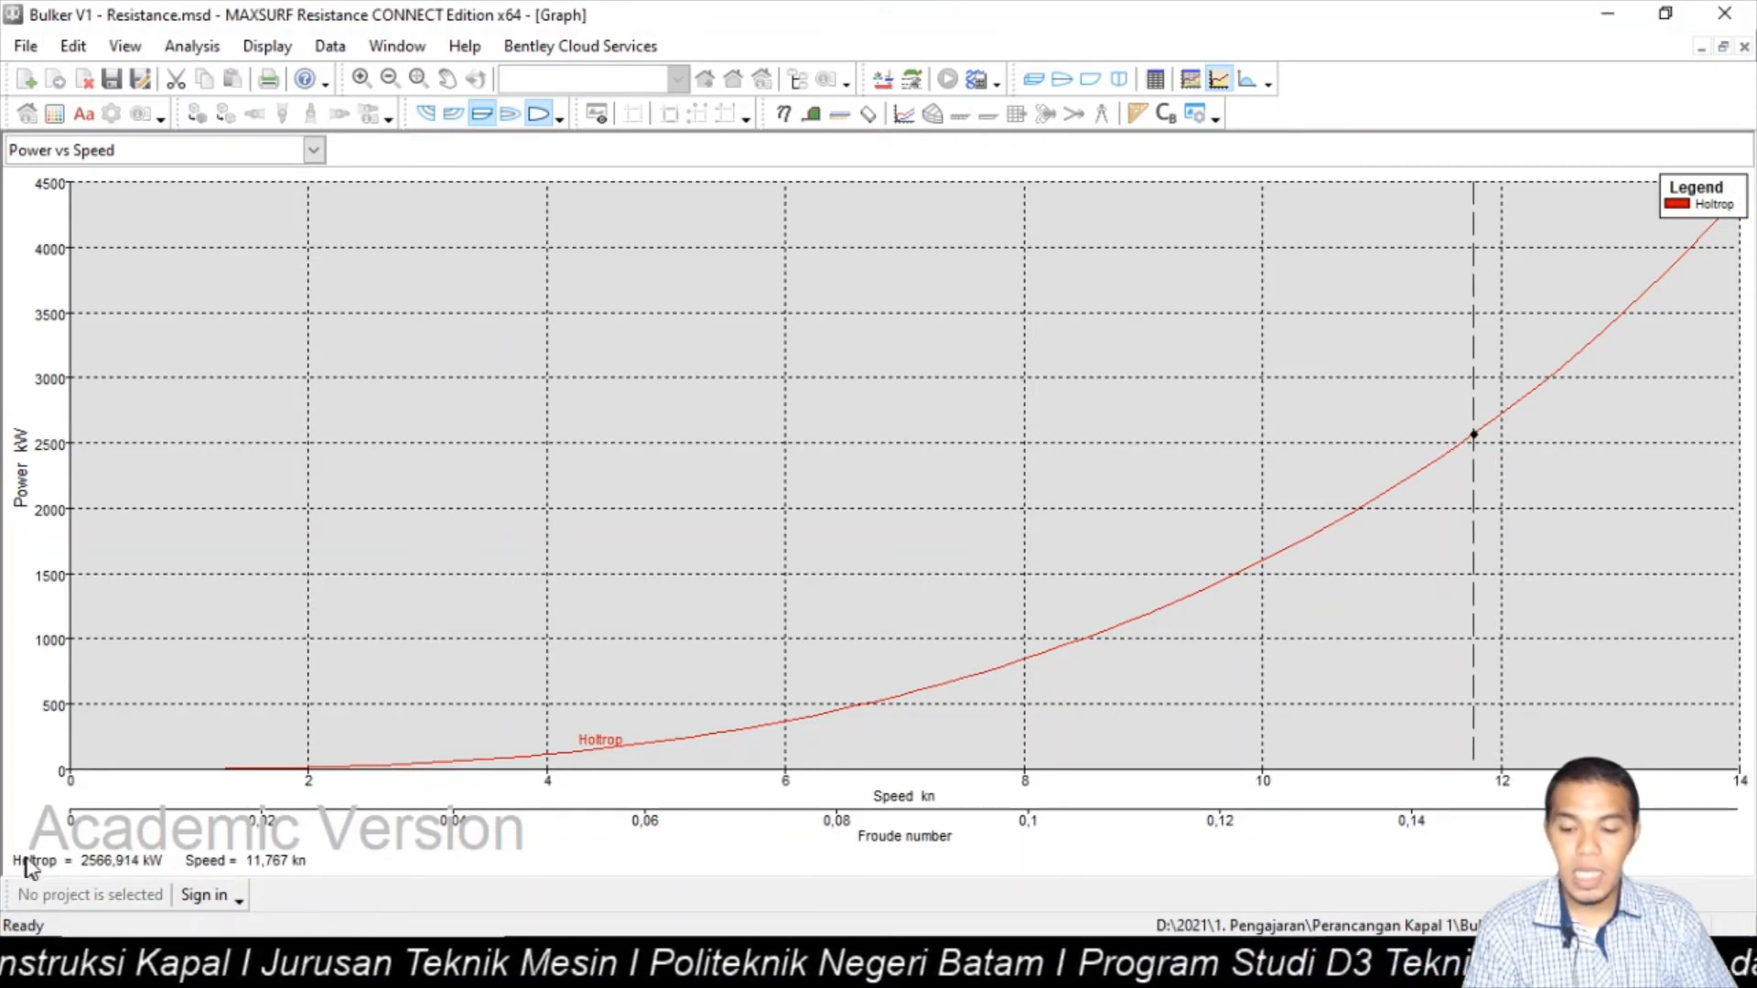
{"action": "left_click_drag", "start_coordinate": [1472, 435], "coordinate": [1563, 409]}
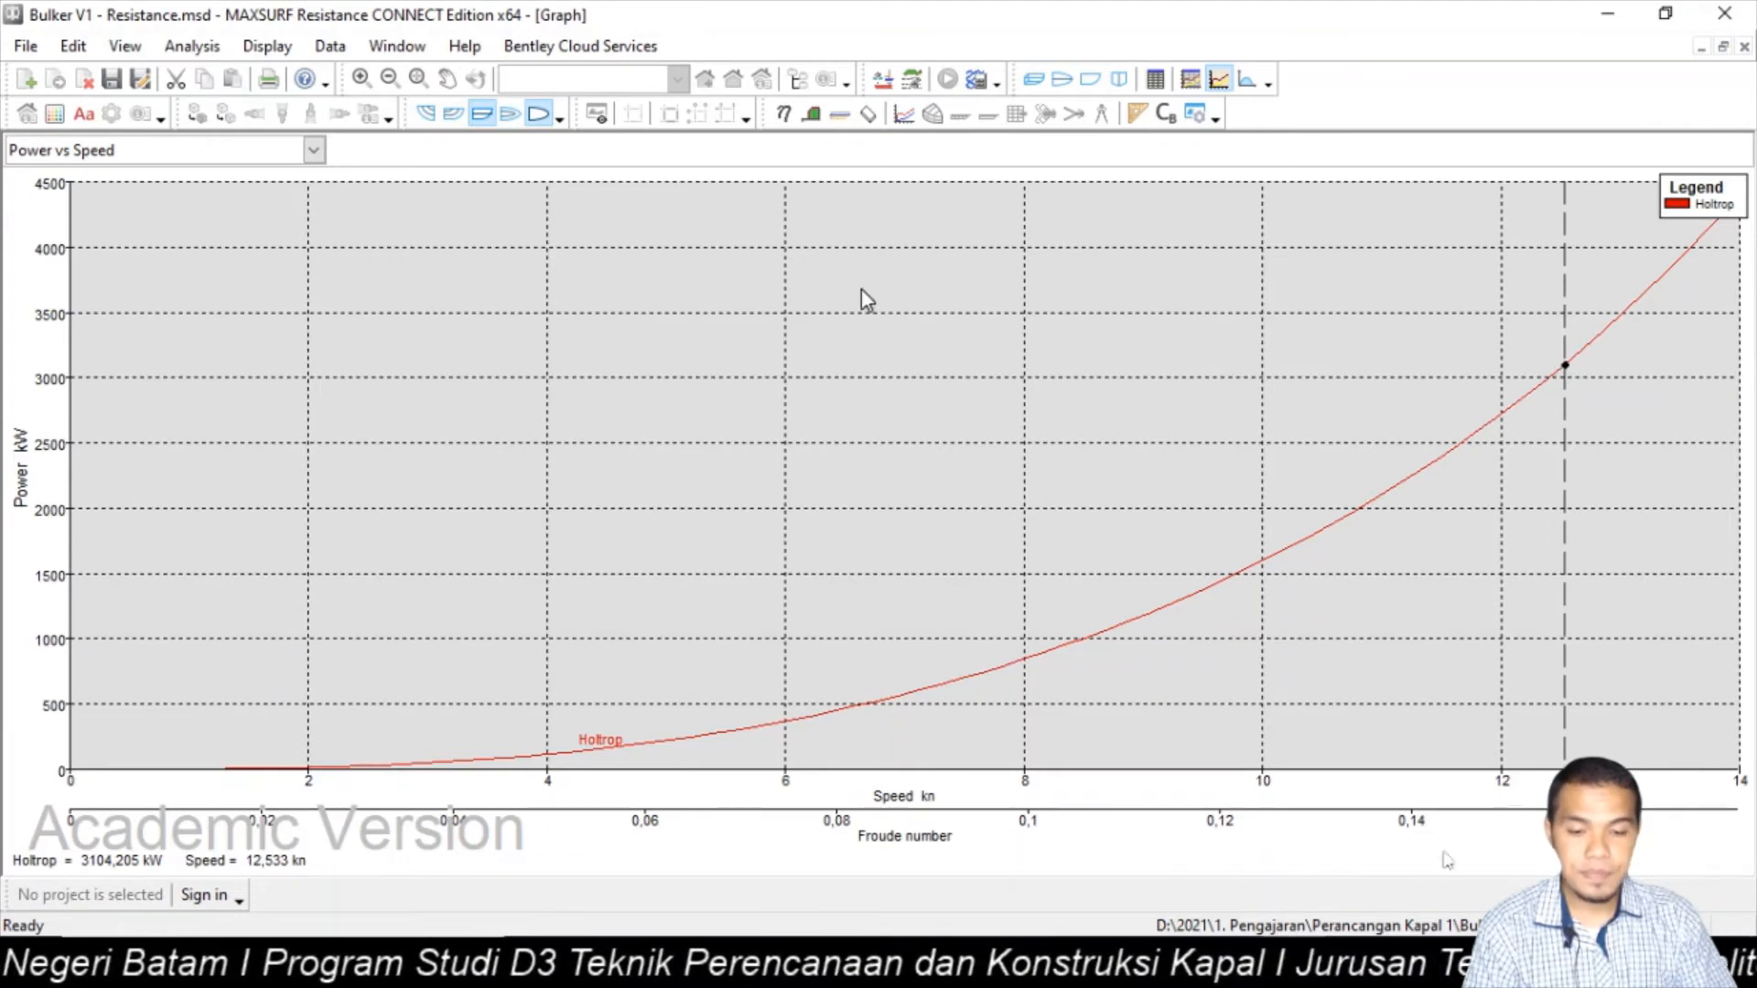
{"action": "left_click", "coordinate": [1722, 47]}
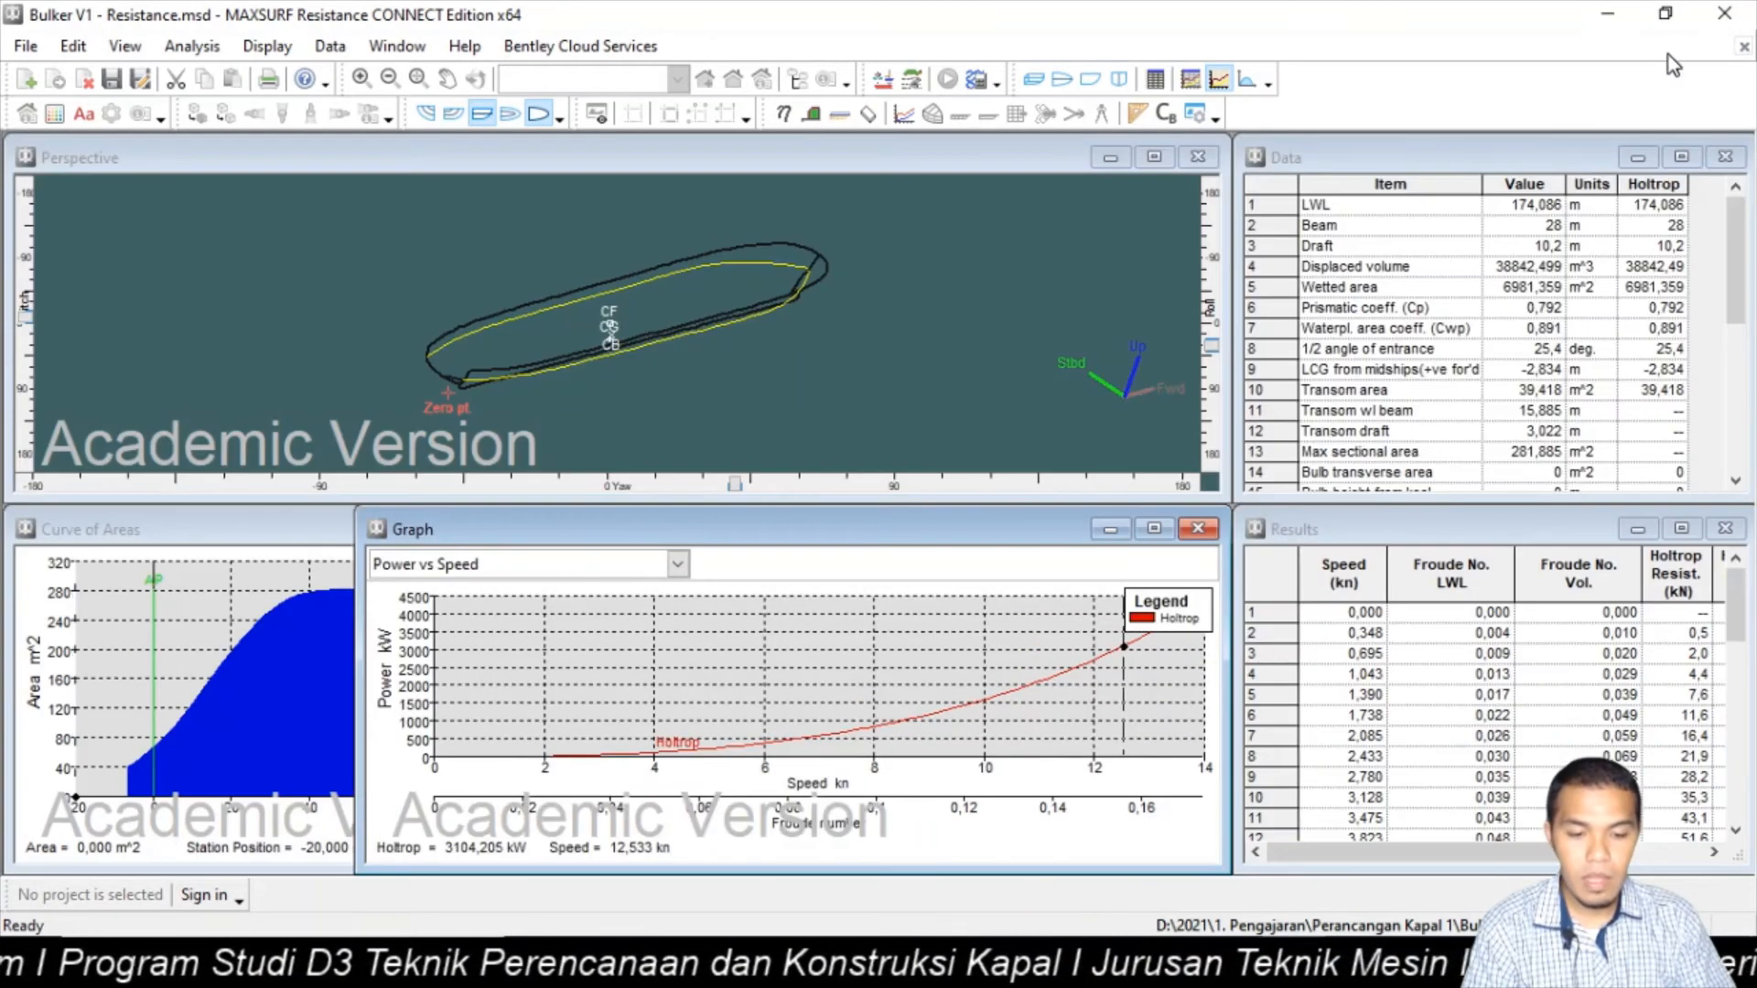
- Maximize the results table to examine the Holtrop resistance and power at each speed
{"action": "left_click", "coordinate": [1380, 542]}
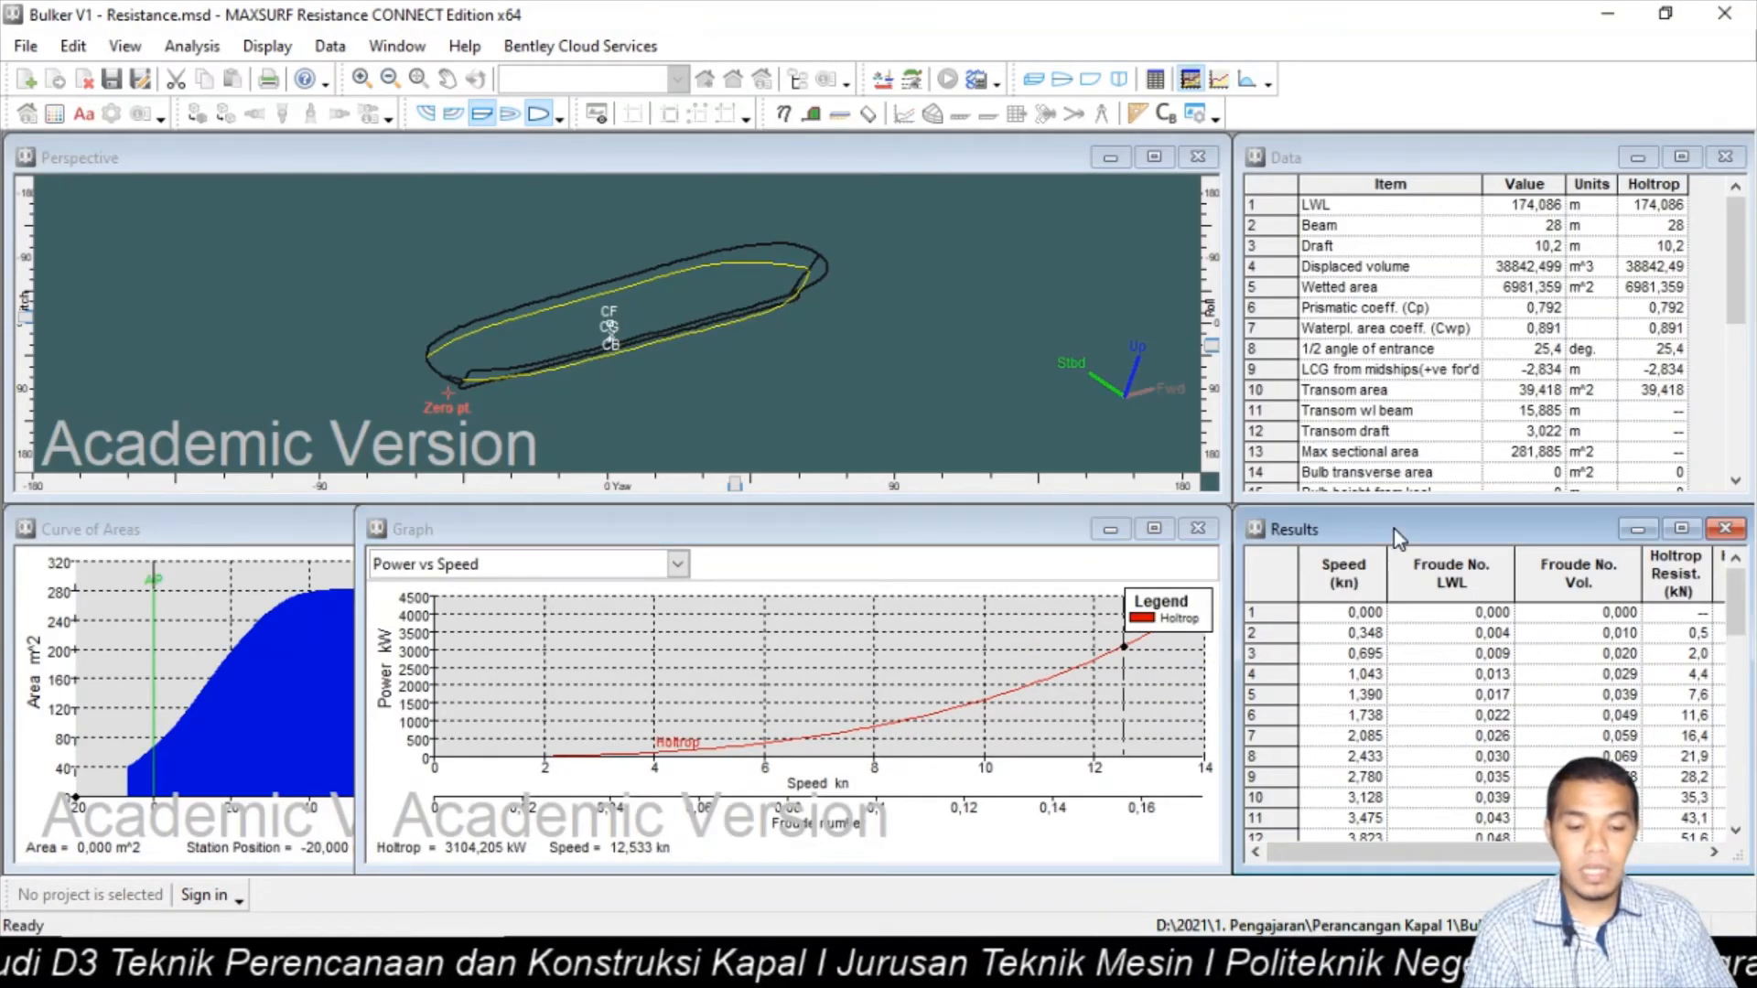
{"action": "left_click", "coordinate": [1682, 529]}
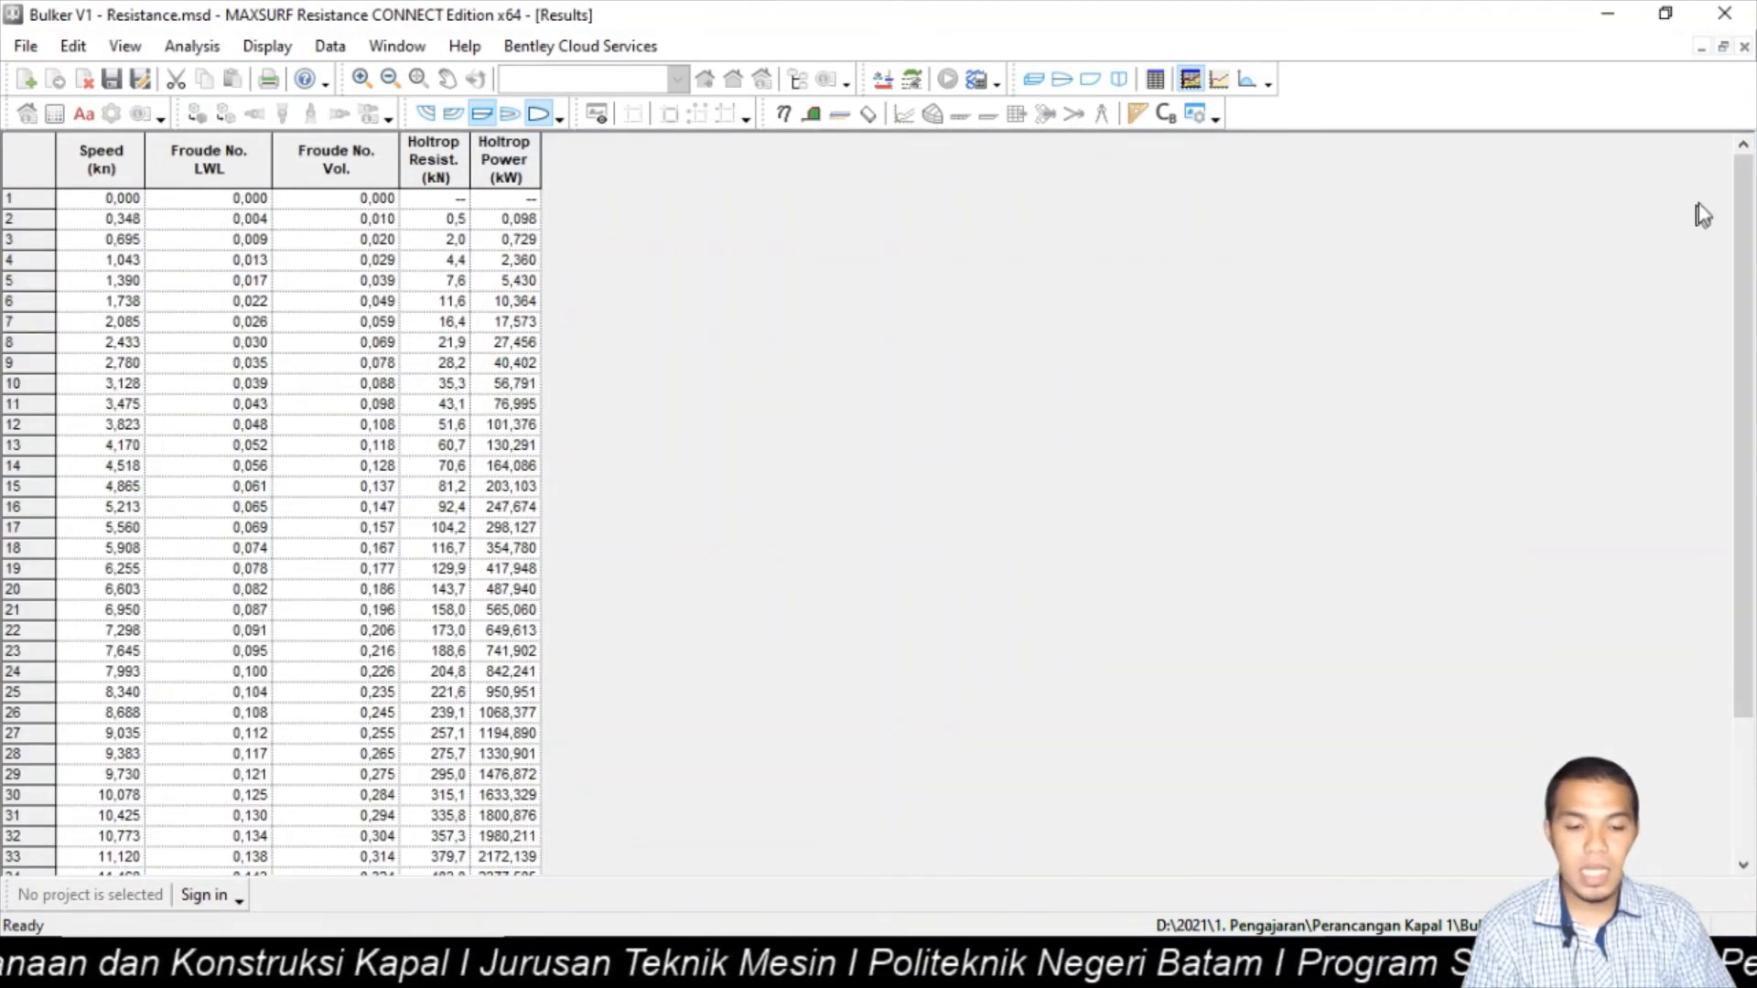
- Examine the Holtrop resistance and power columns across all speeds in the maximized results table, and restore the table to its normal size
{"action": "left_click", "coordinate": [1723, 46]}
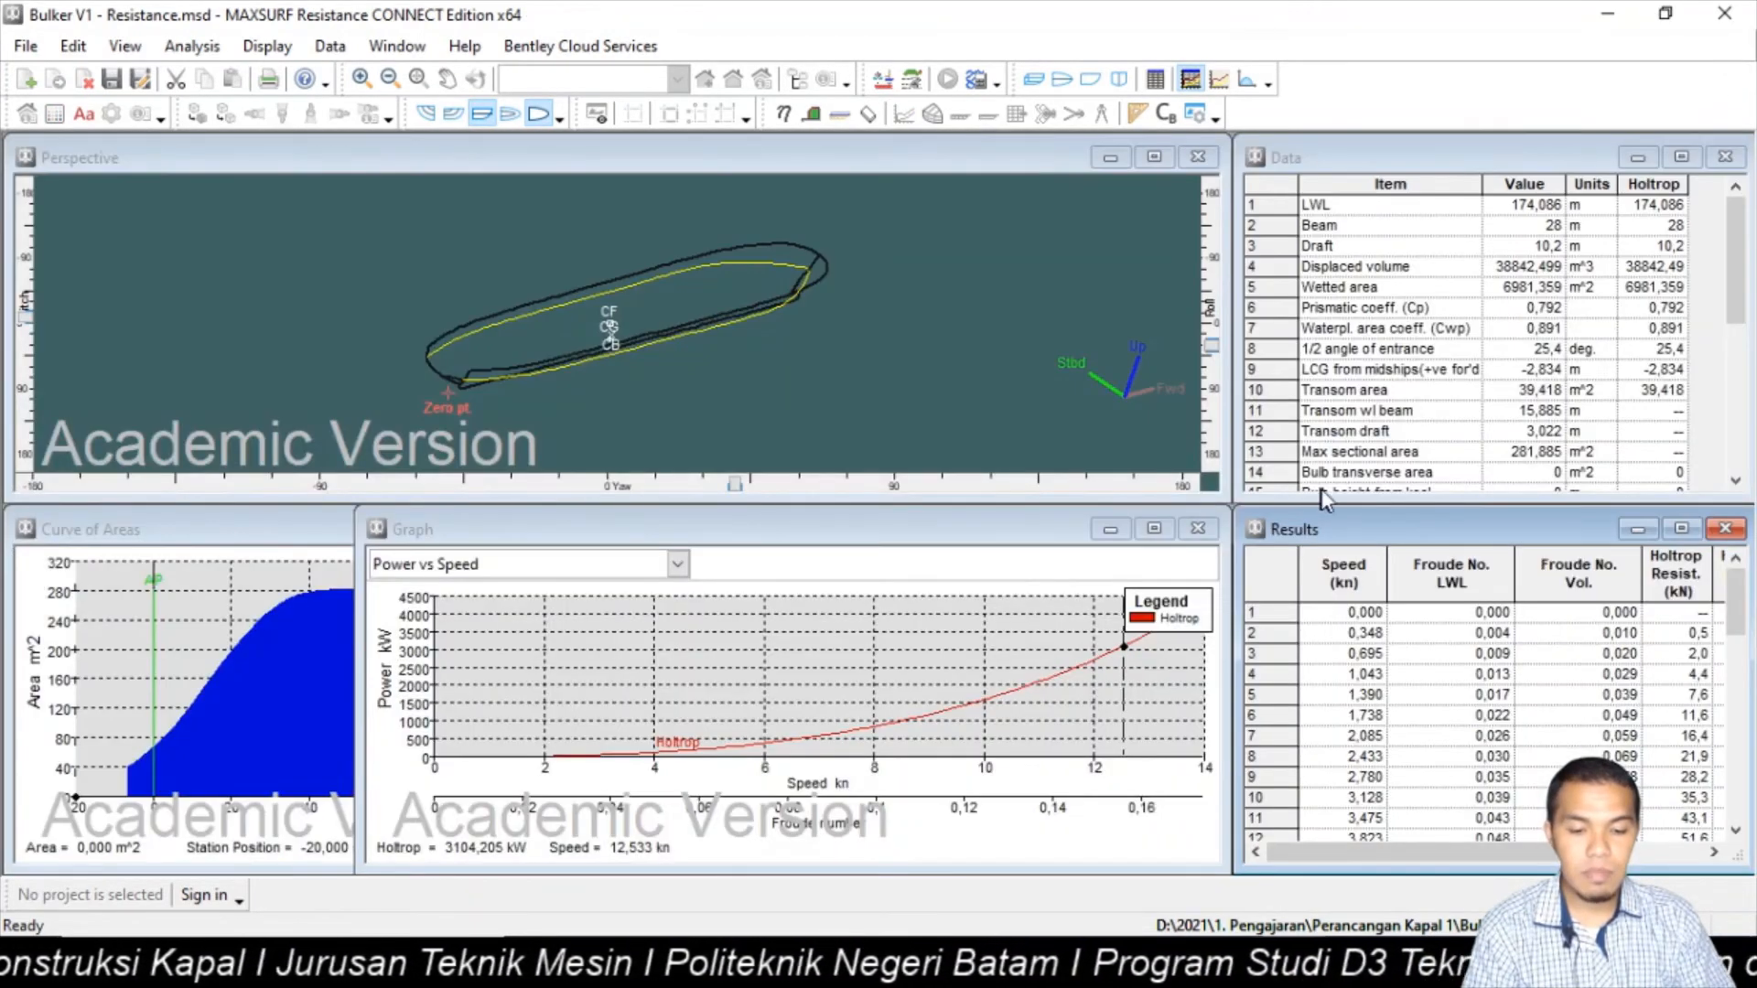
{"action": "left_click", "coordinate": [1679, 531]}
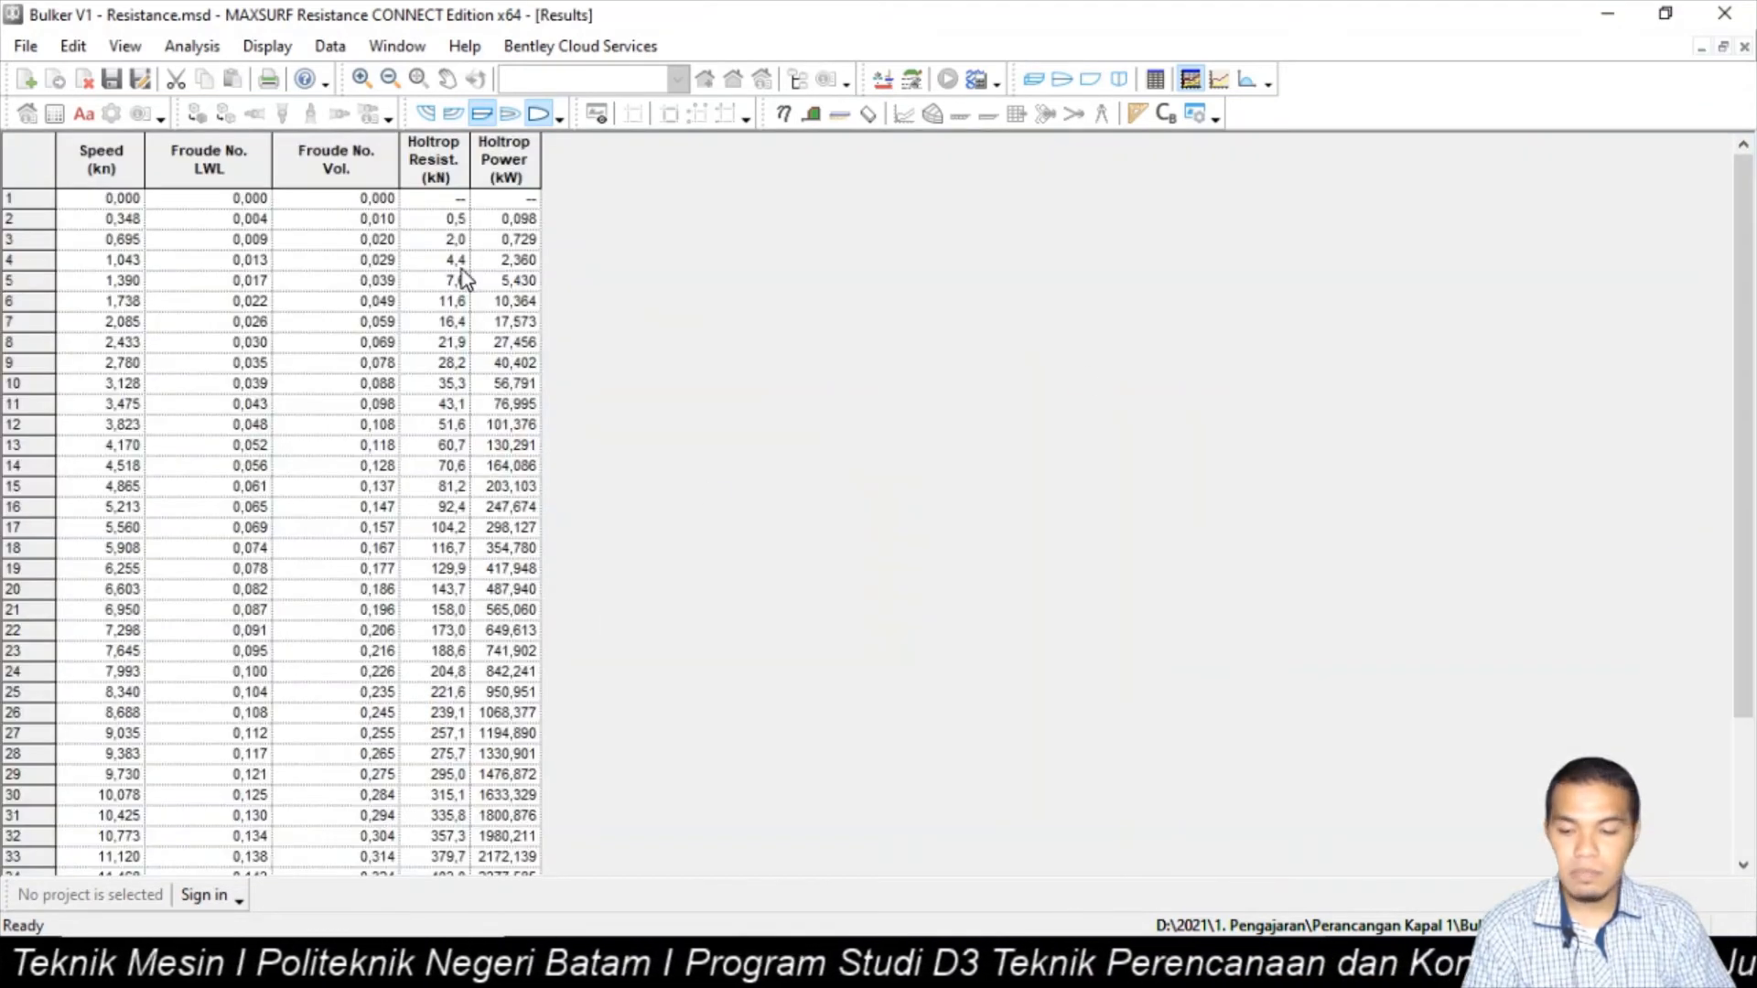
{"action": "scroll", "coordinate": [128, 700], "scroll_direction": "down", "scroll_amount": 3}
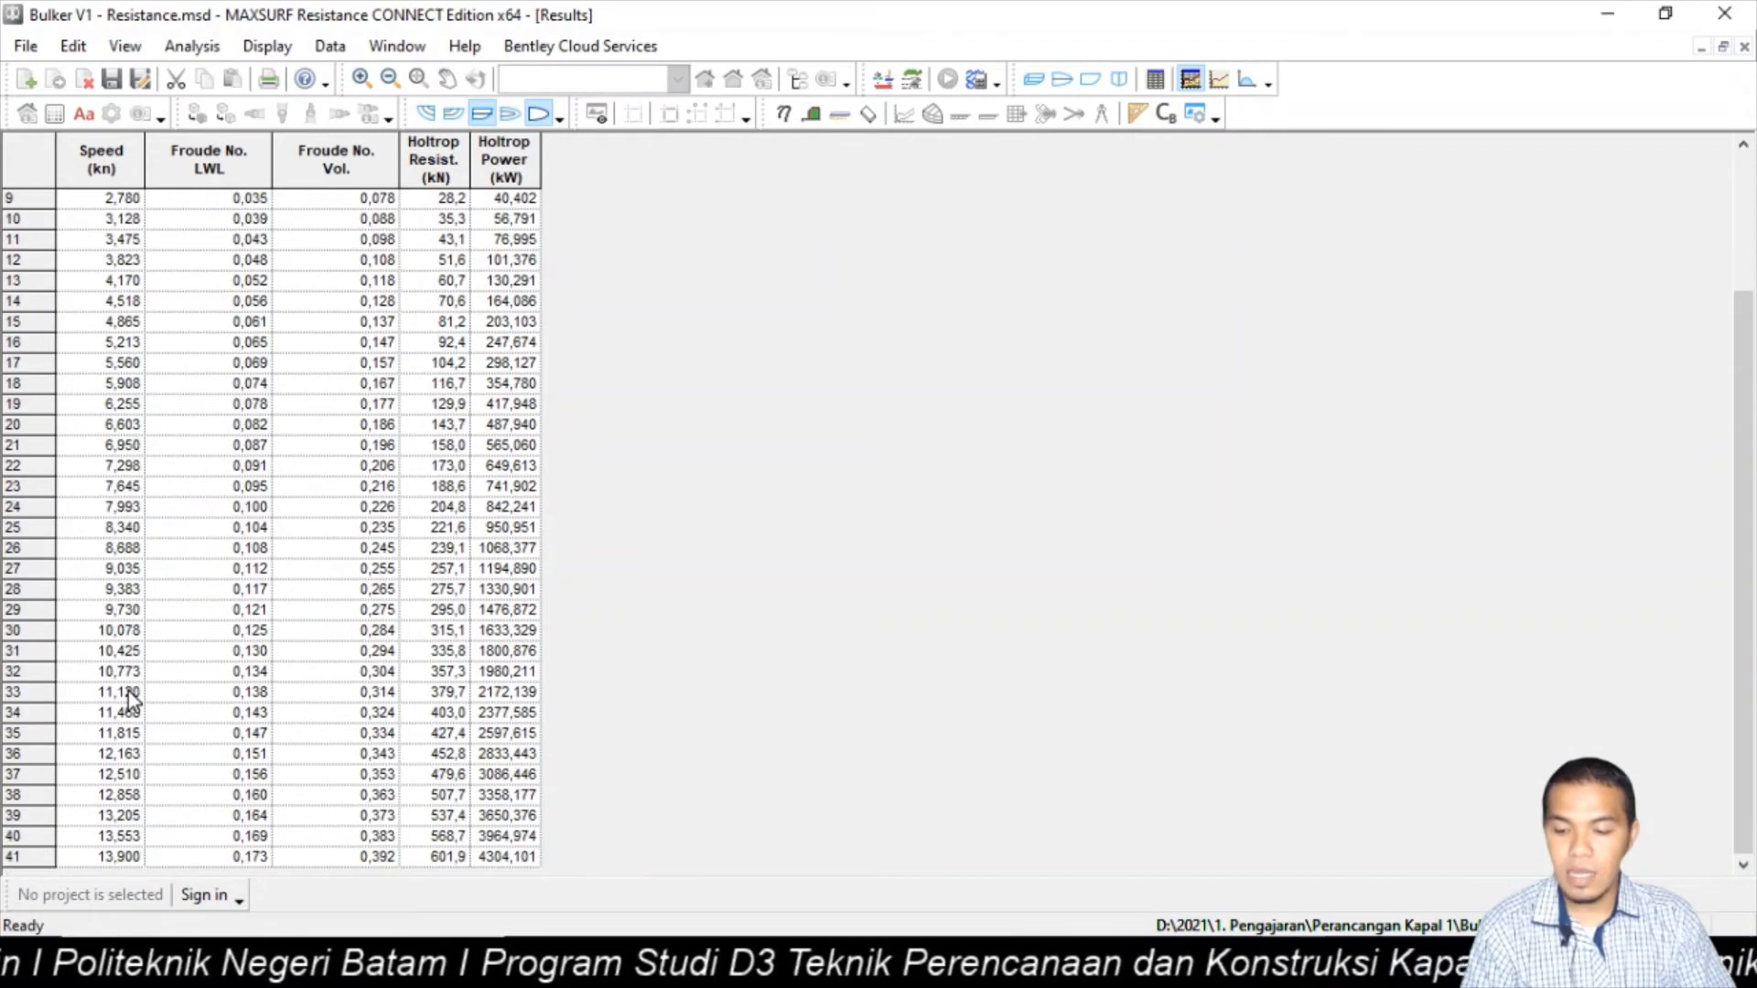
{"action": "scroll", "coordinate": [124, 714], "scroll_direction": "up", "scroll_amount": 3}
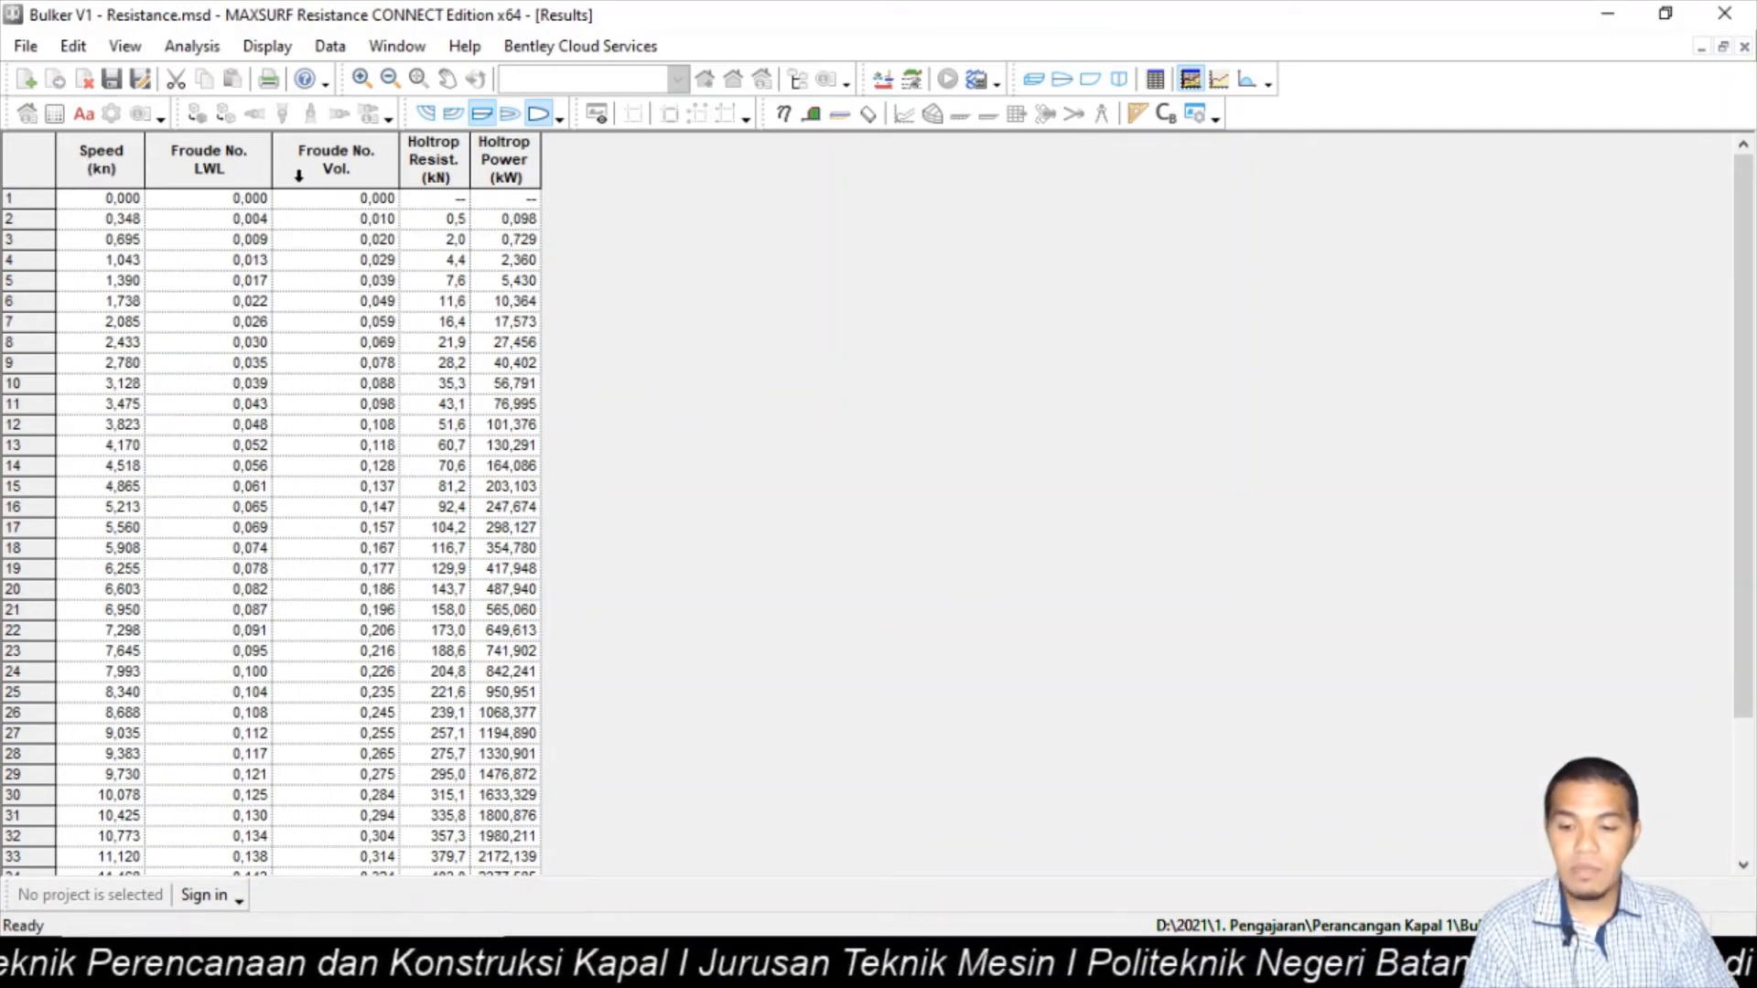
{"action": "left_click", "coordinate": [434, 160]}
{"action": "left_click", "coordinate": [497, 163]}
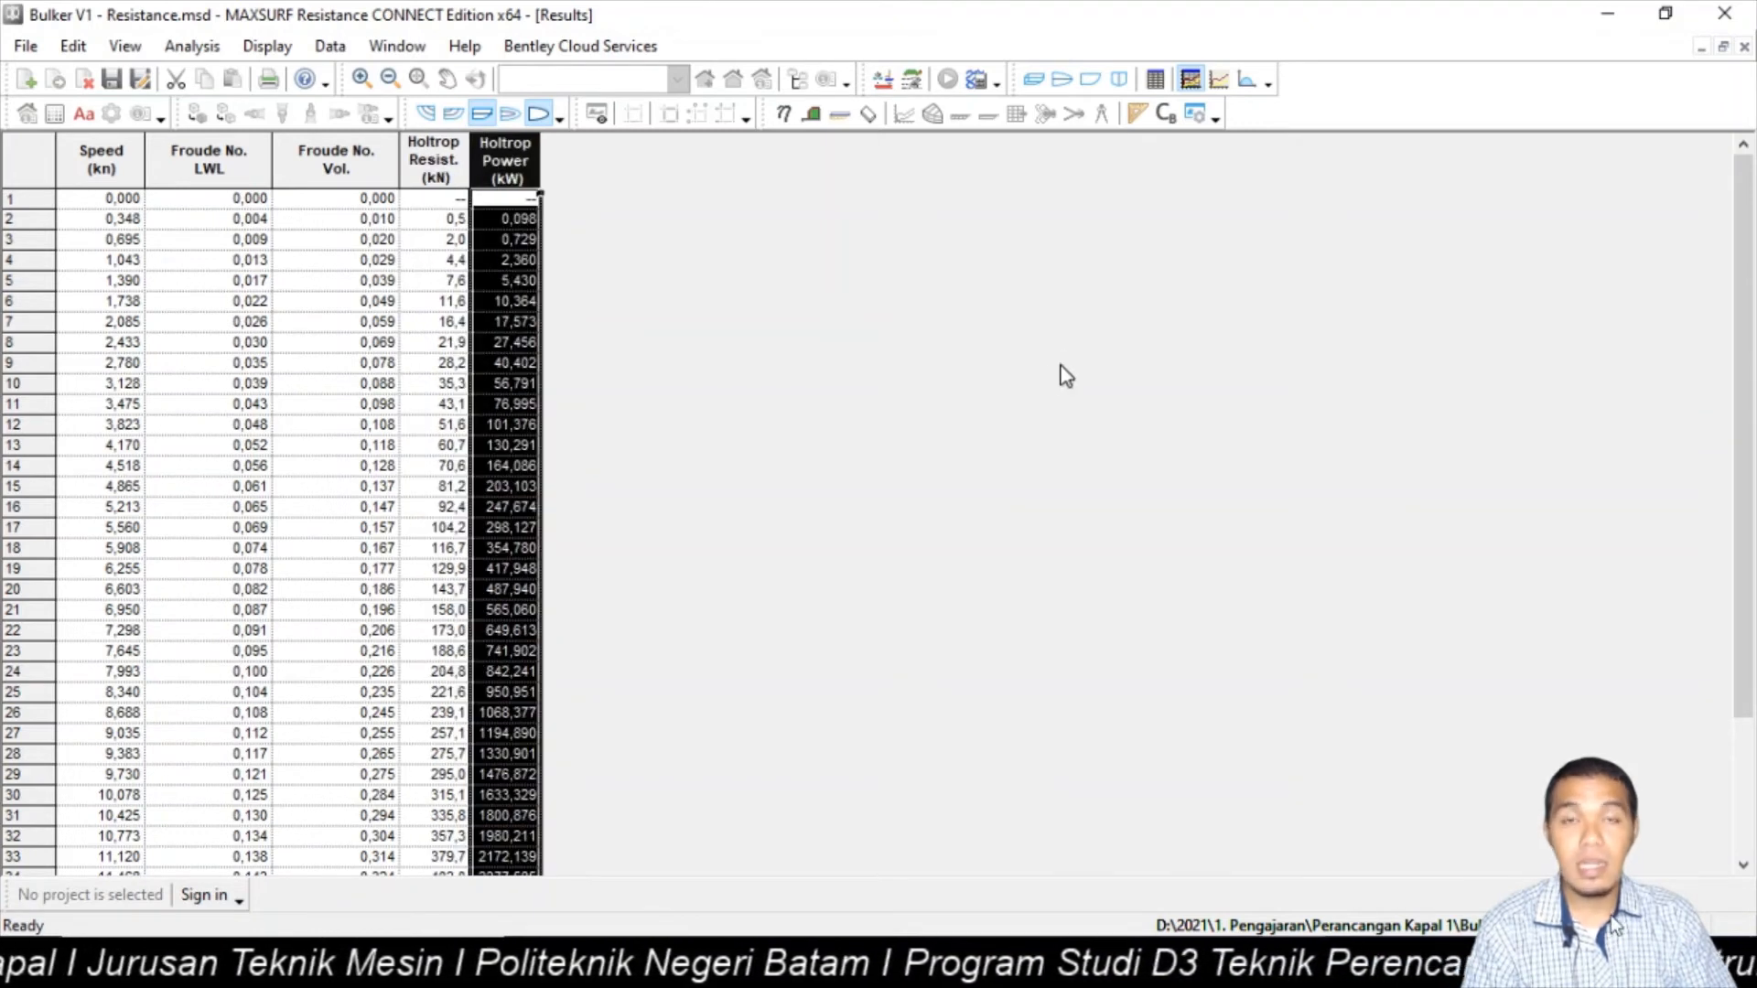
{"action": "left_click", "coordinate": [1722, 47]}
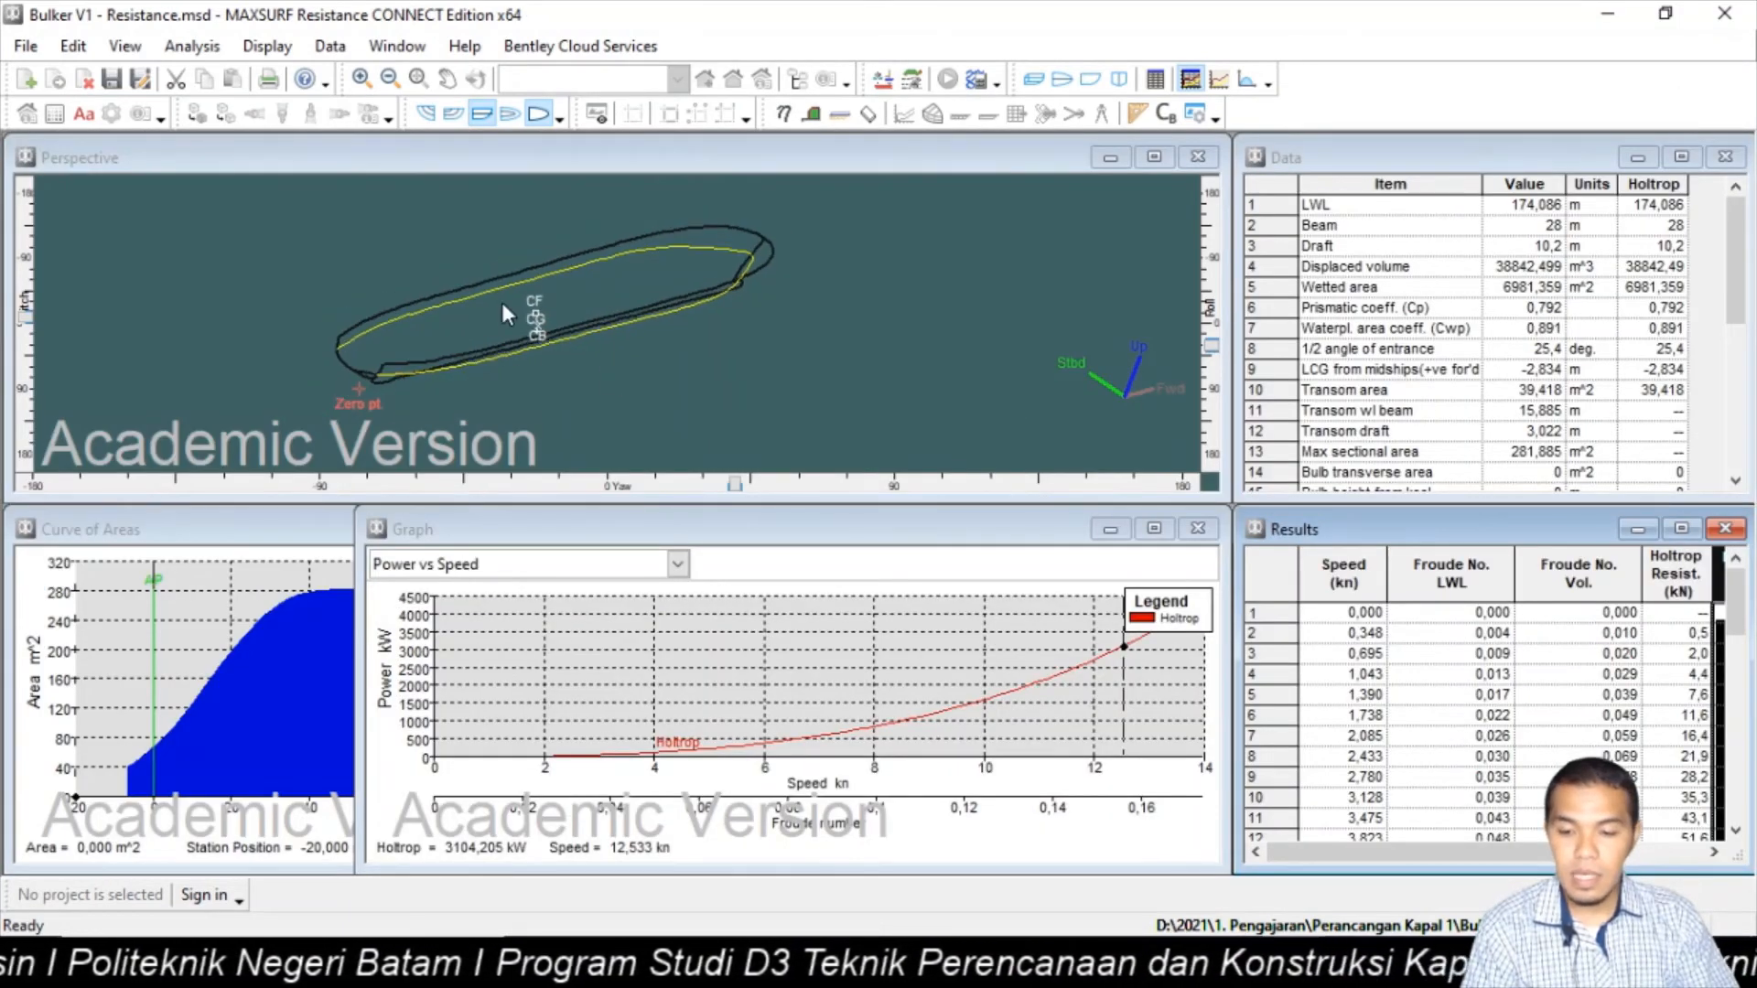
- Set the maximum speed of the analysis speed range to 13,9 kn
{"action": "left_click", "coordinate": [188, 48]}
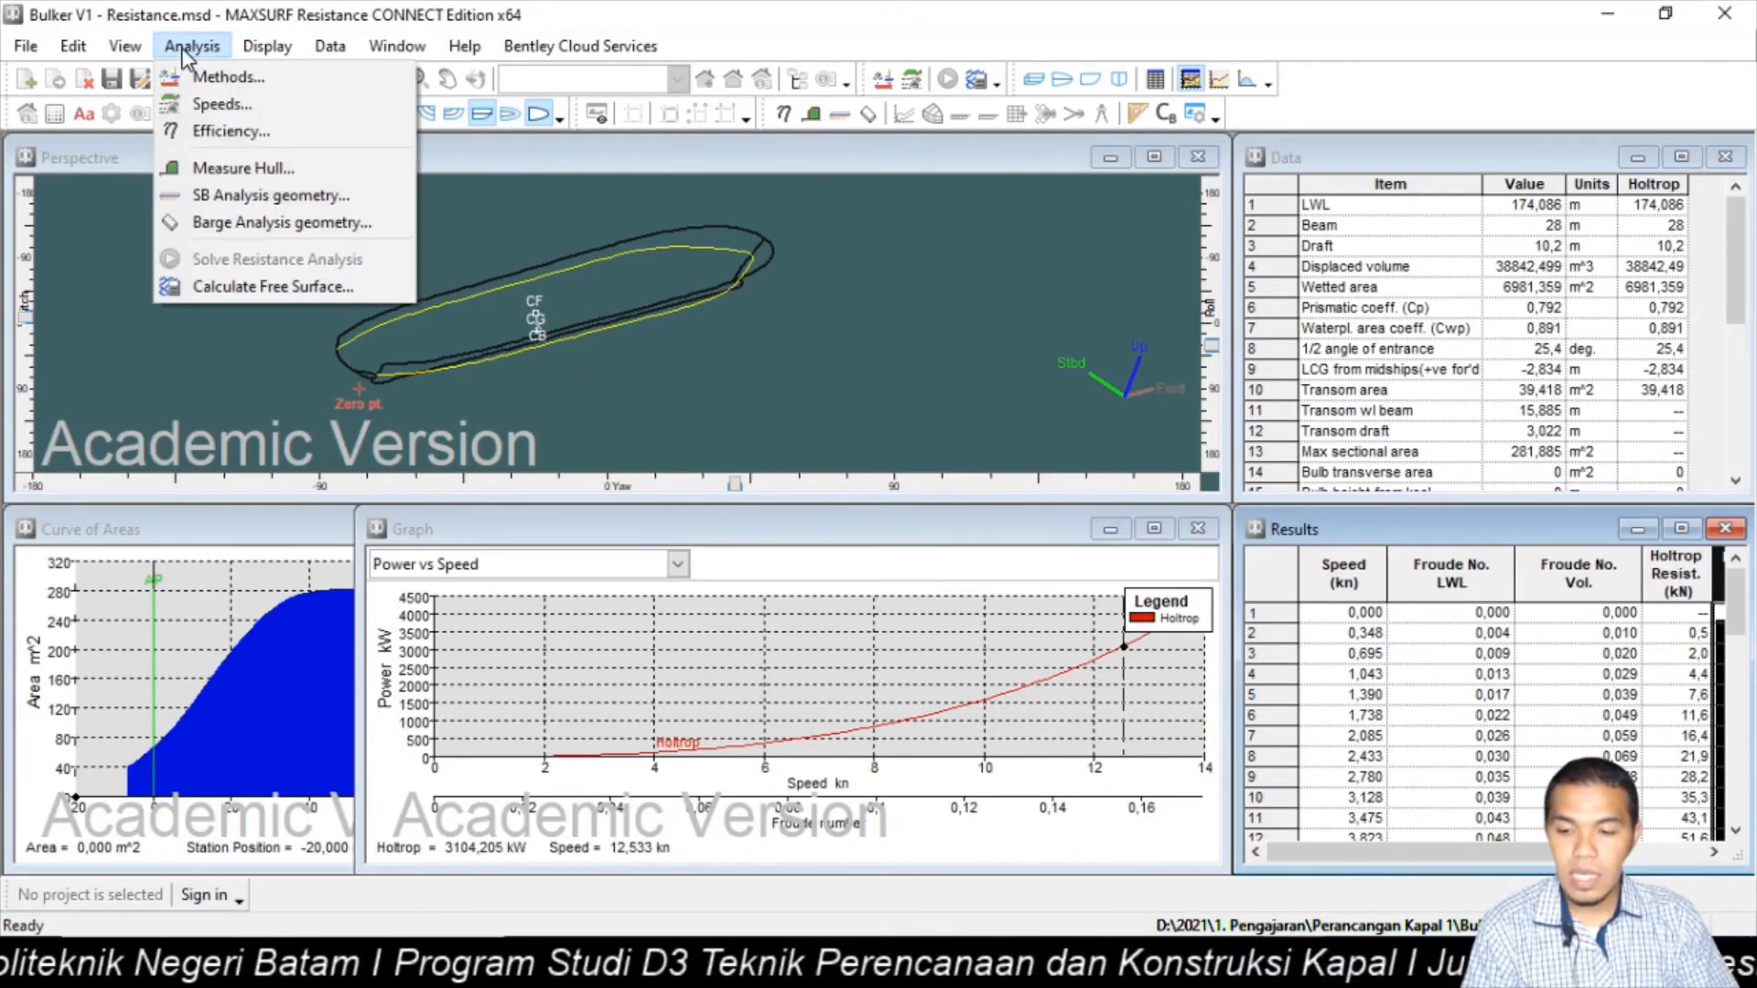
{"action": "left_click", "coordinate": [202, 107]}
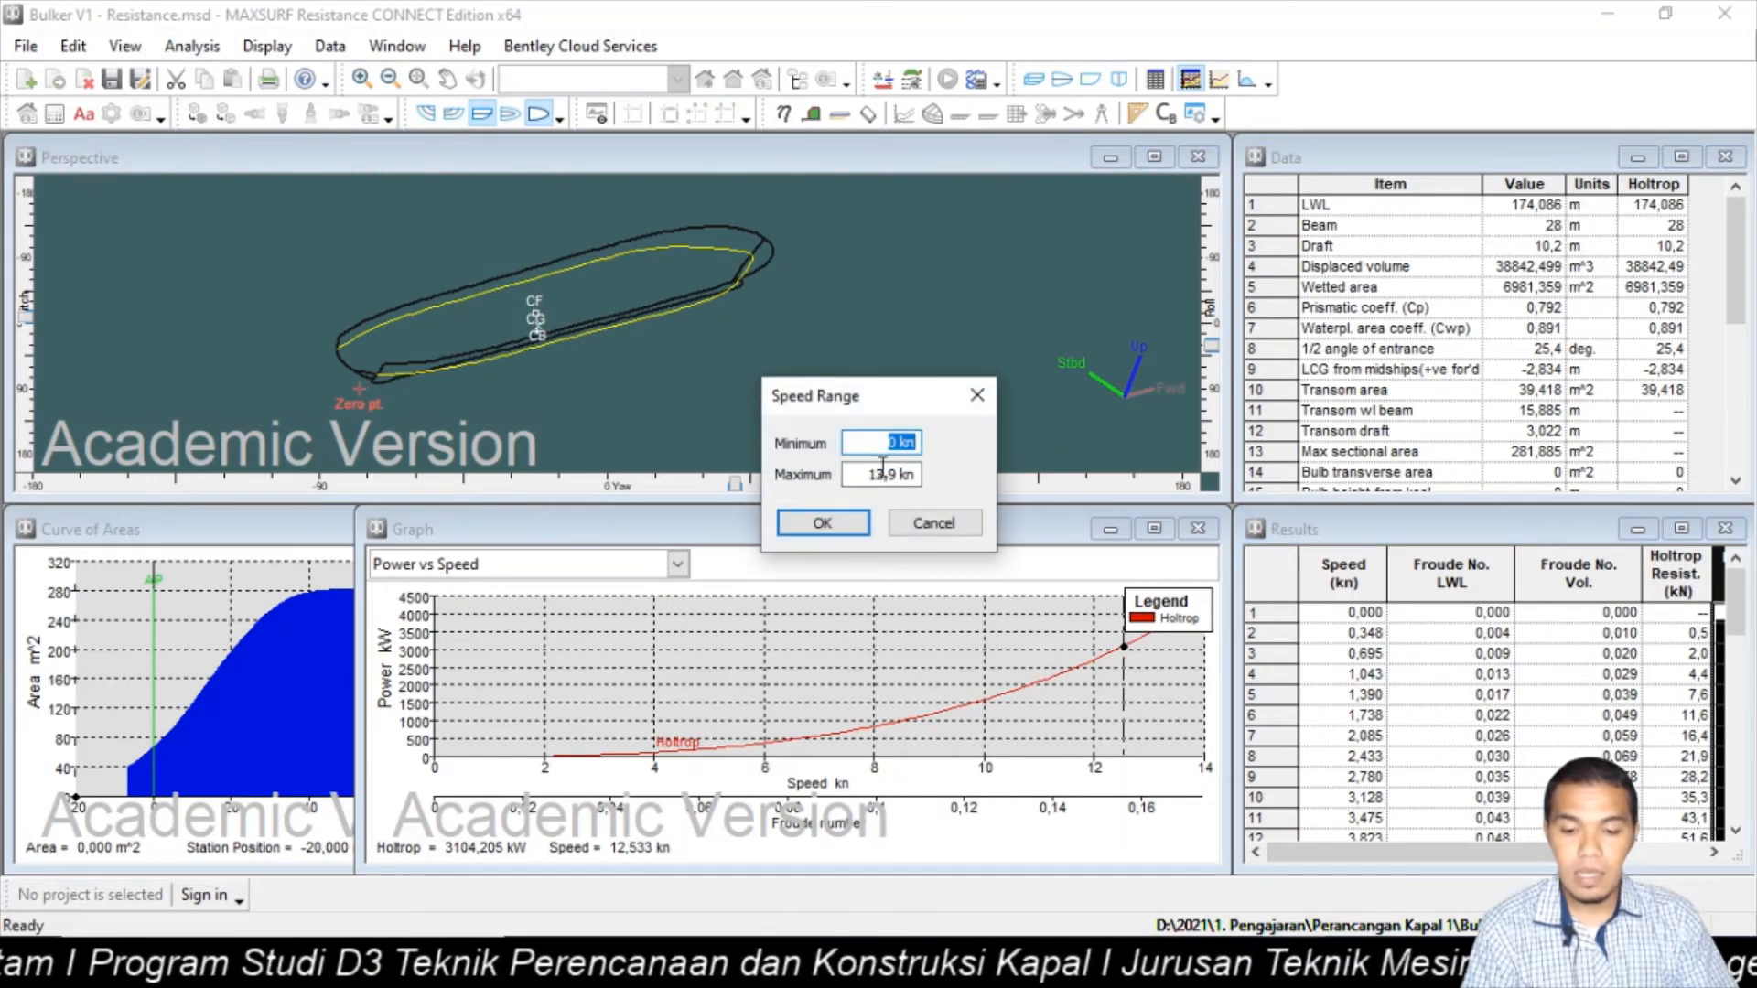
{"action": "left_click_drag", "start_coordinate": [894, 471], "coordinate": [847, 483]}
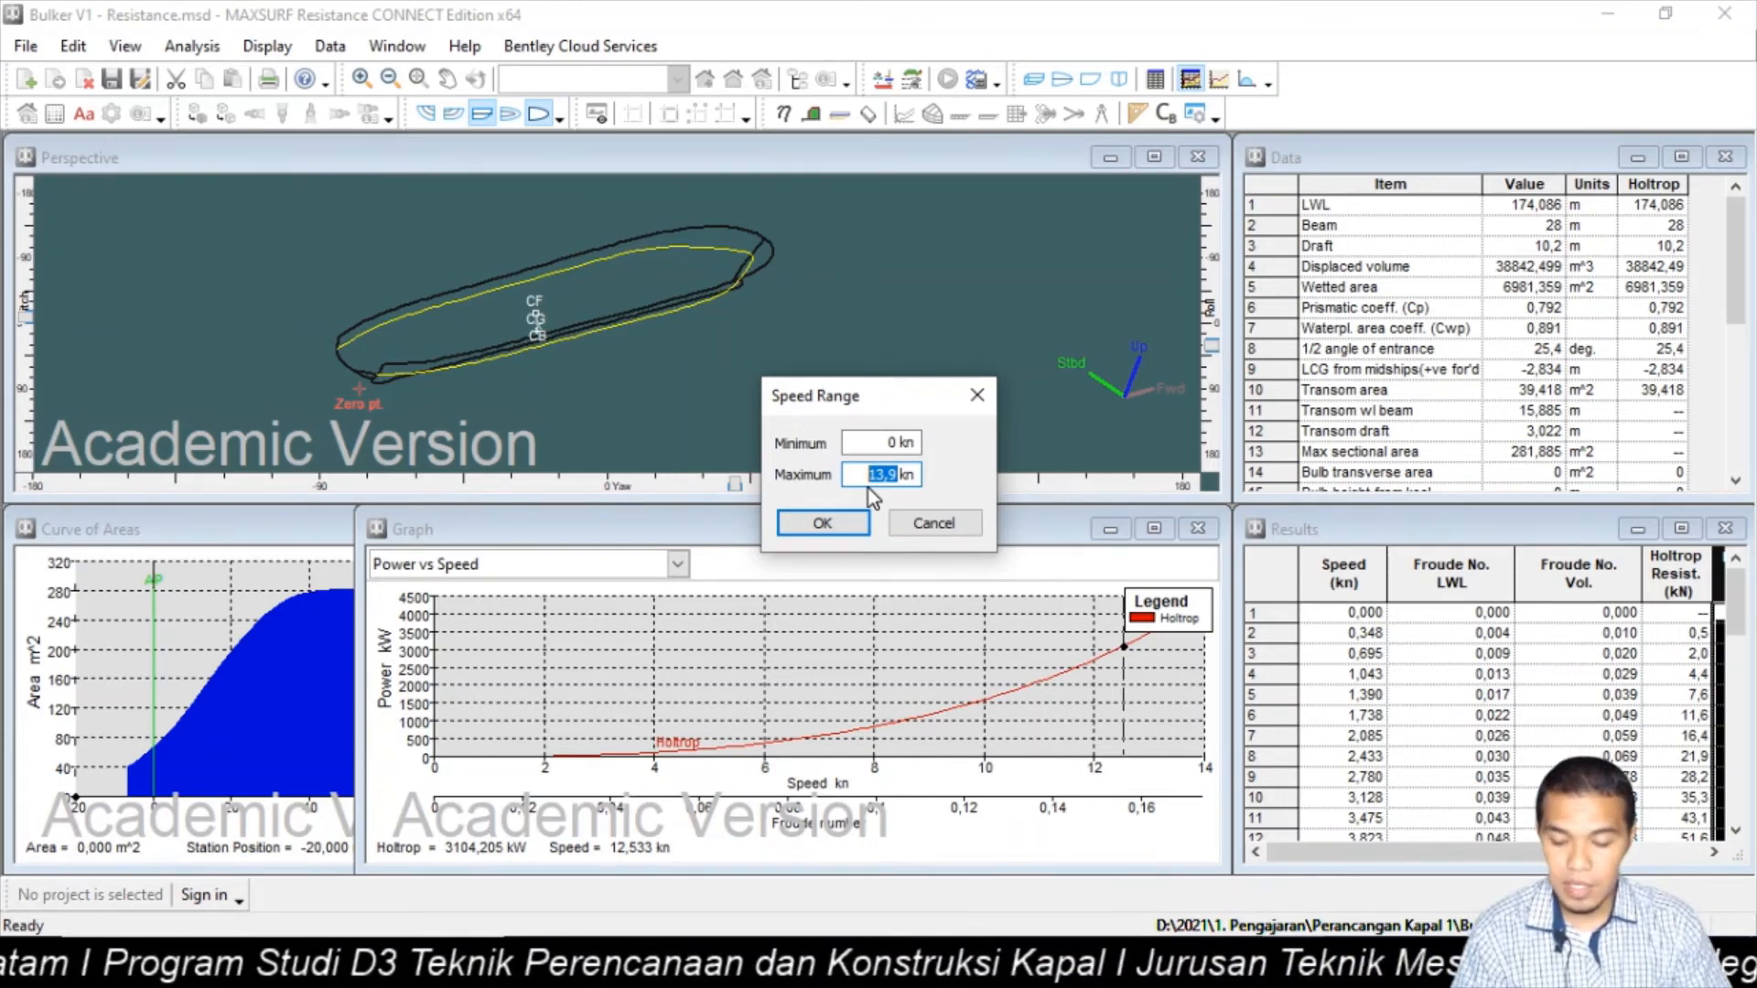
{"action": "type", "text": "13"}
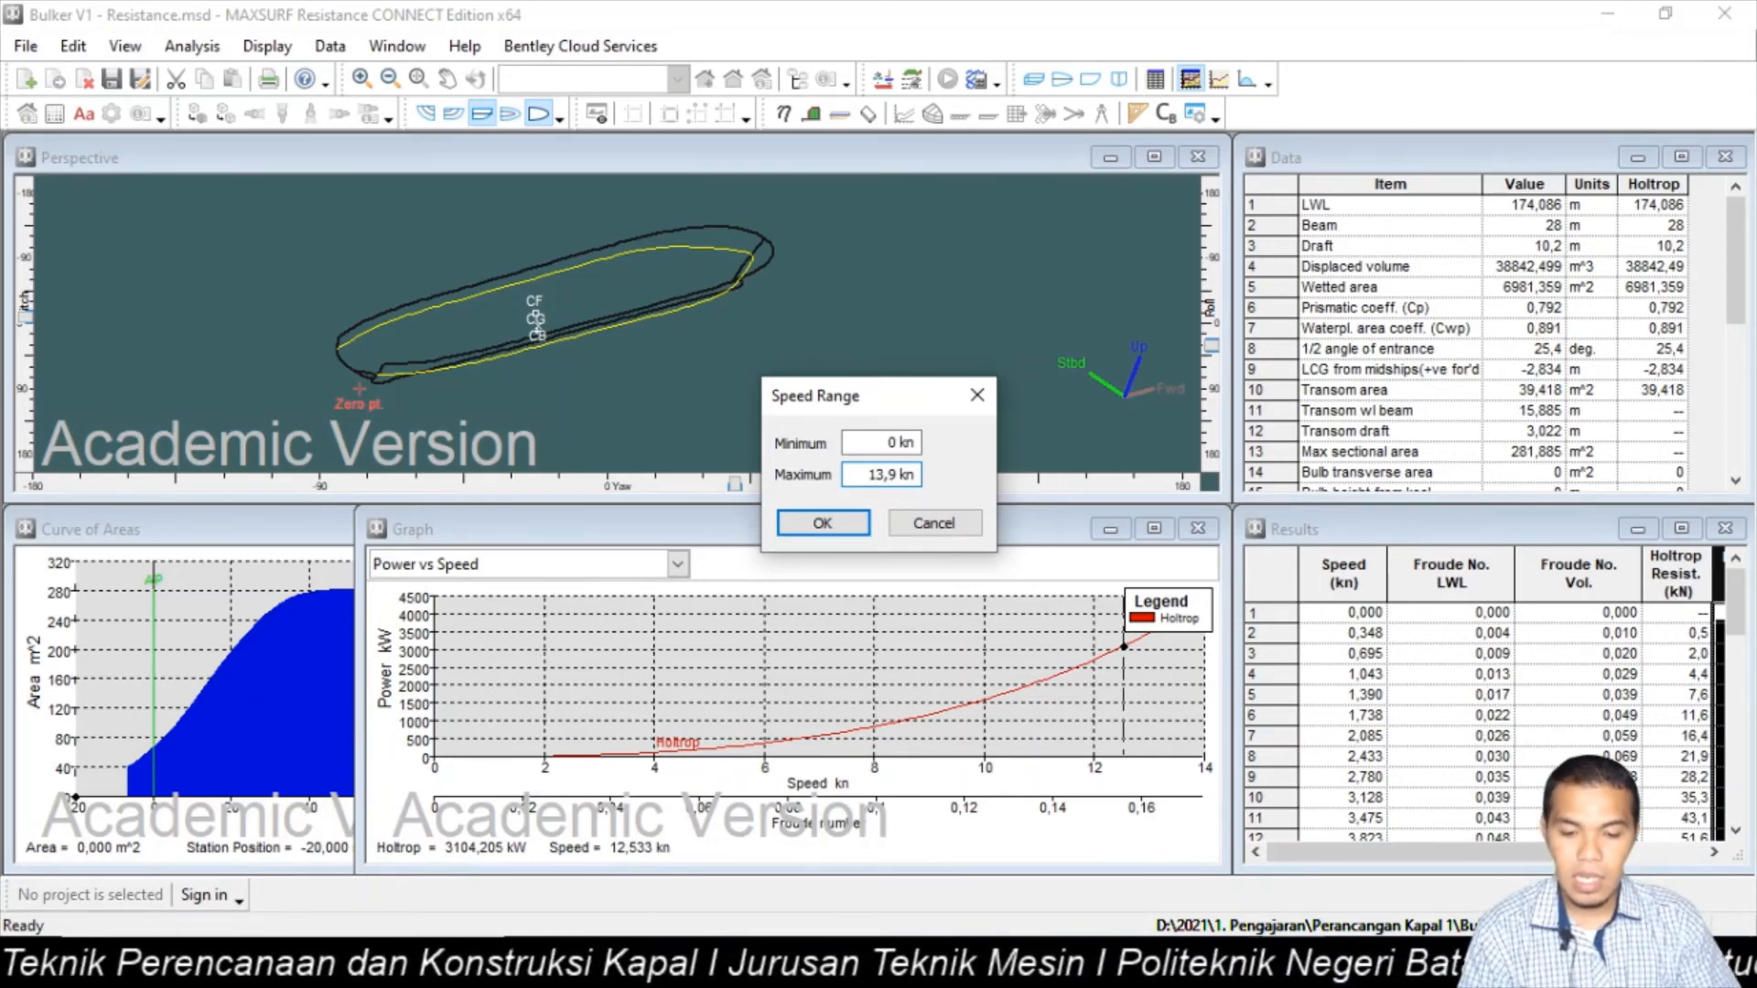
{"action": "left_click", "coordinate": [830, 528]}
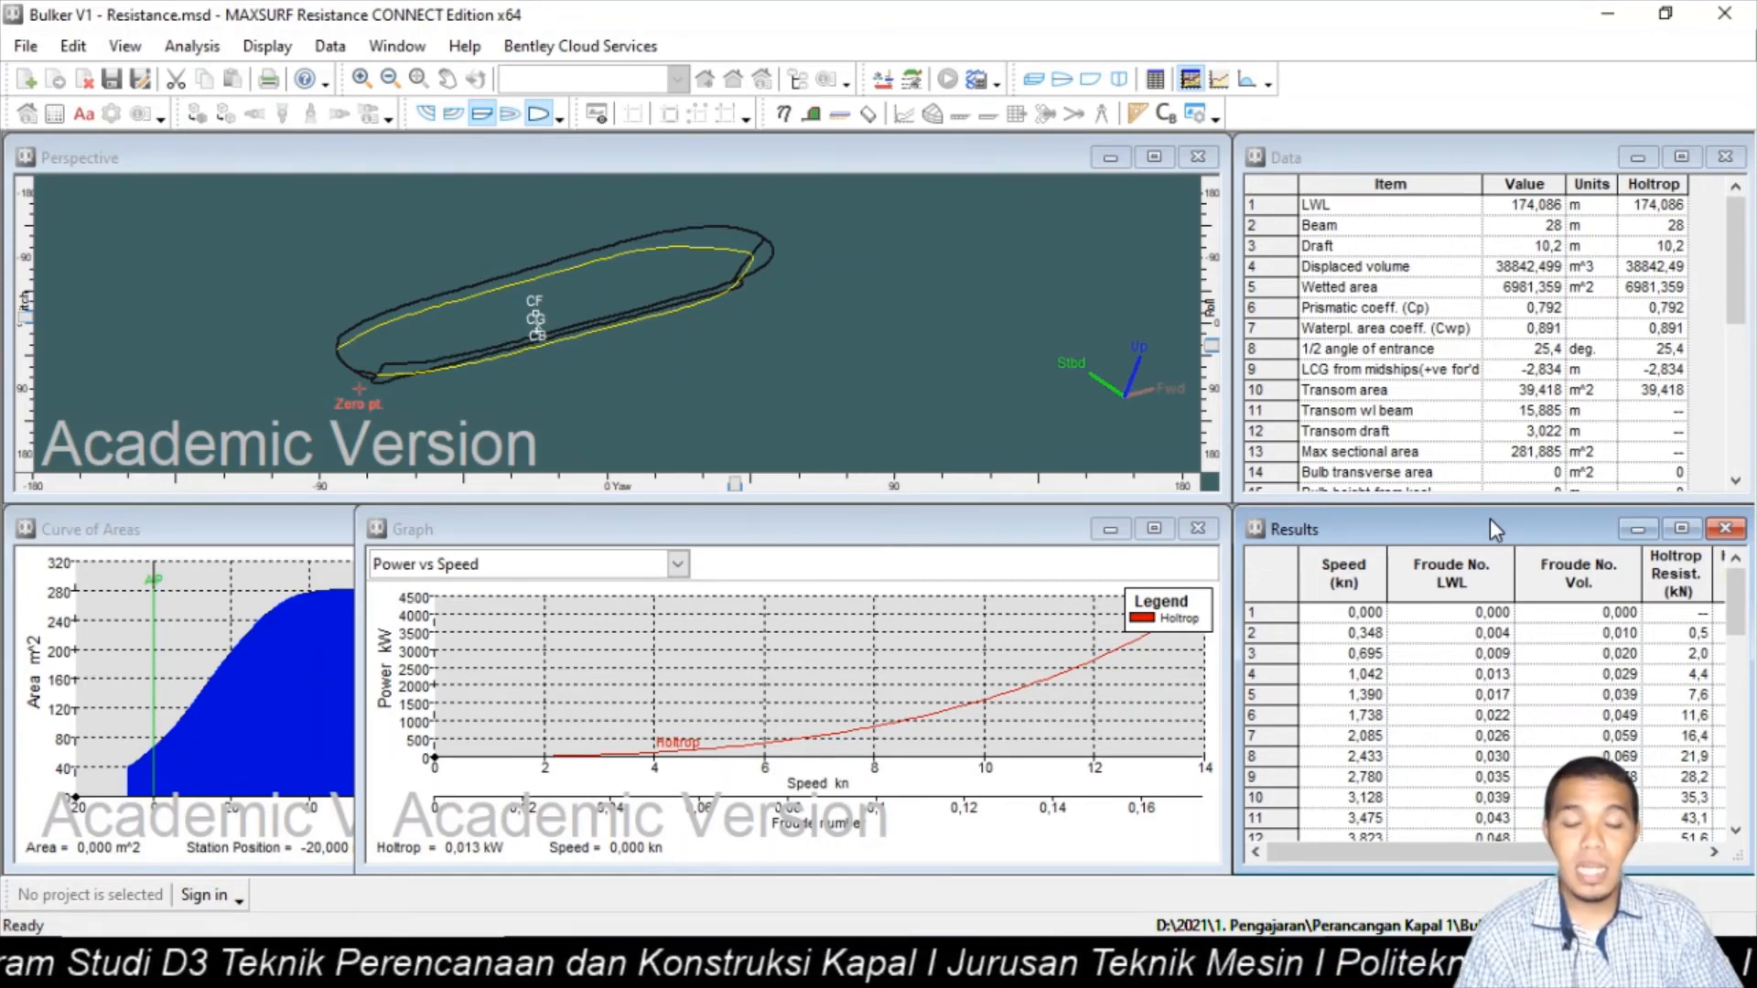
- Maximize the results table, read the Holtrop resistance and power at 13,9 kn, and restore the window layout
{"action": "left_click", "coordinate": [1680, 529]}
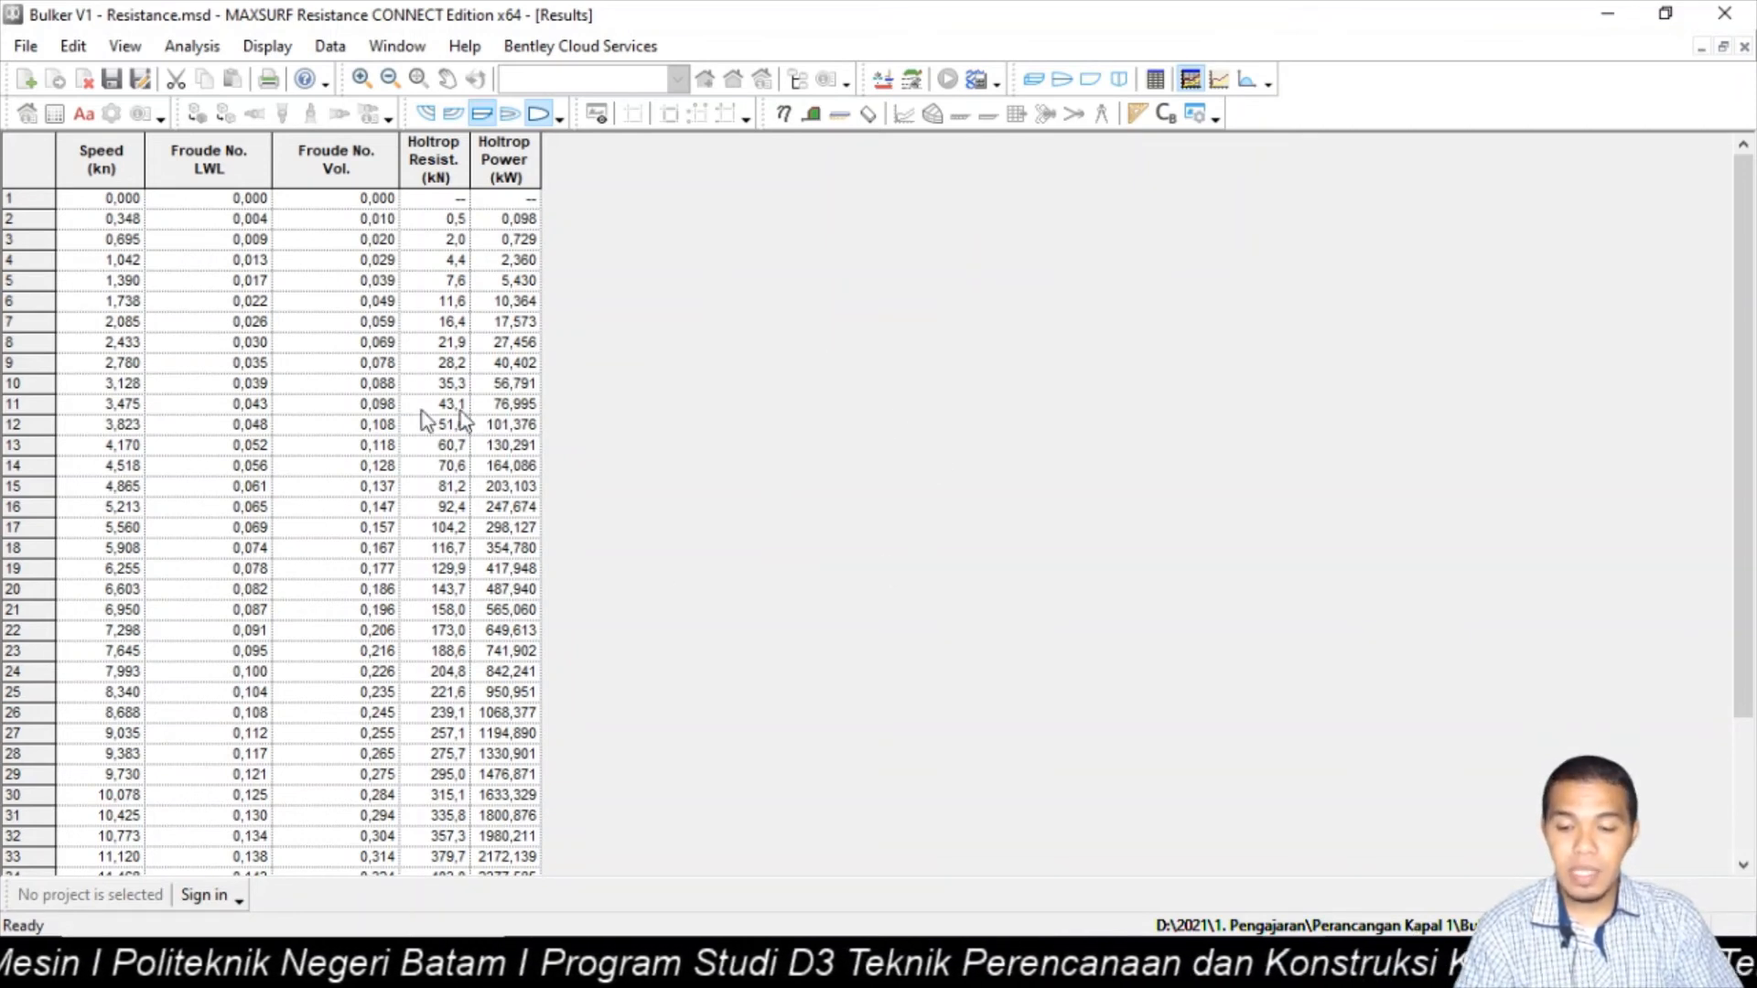
{"action": "scroll", "coordinate": [279, 818], "scroll_direction": "down", "scroll_amount": 3}
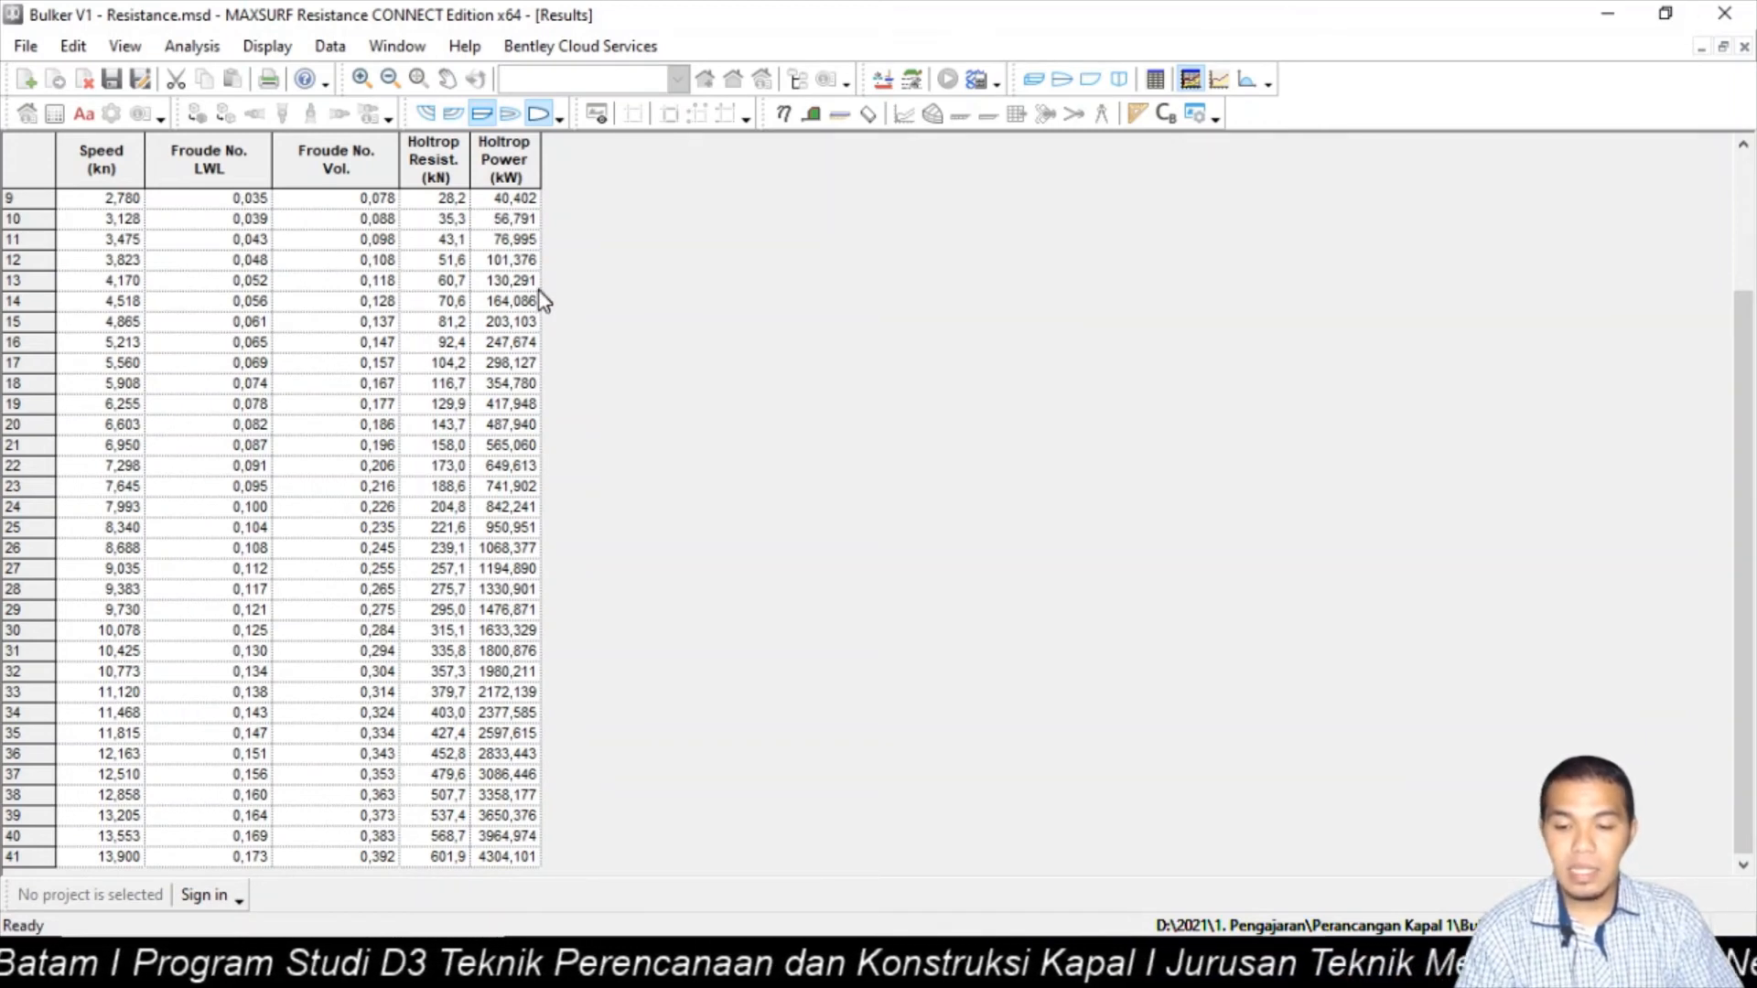
{"action": "left_click", "coordinate": [111, 855]}
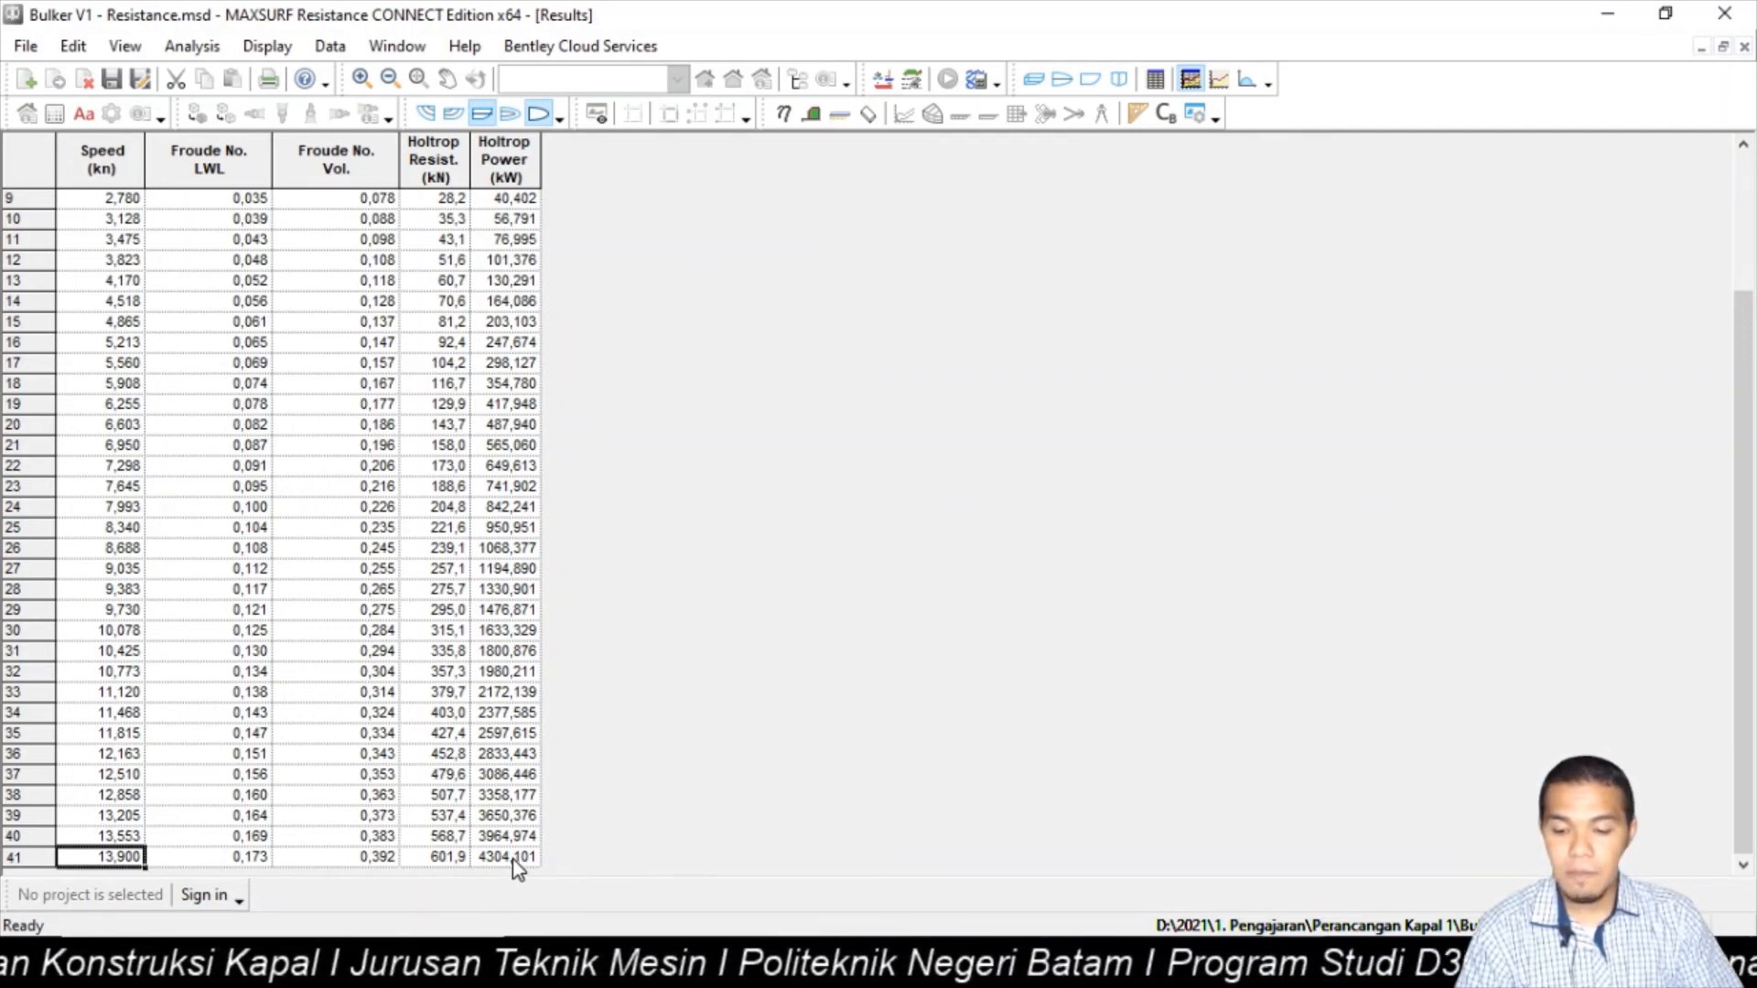
{"action": "left_click", "coordinate": [442, 857]}
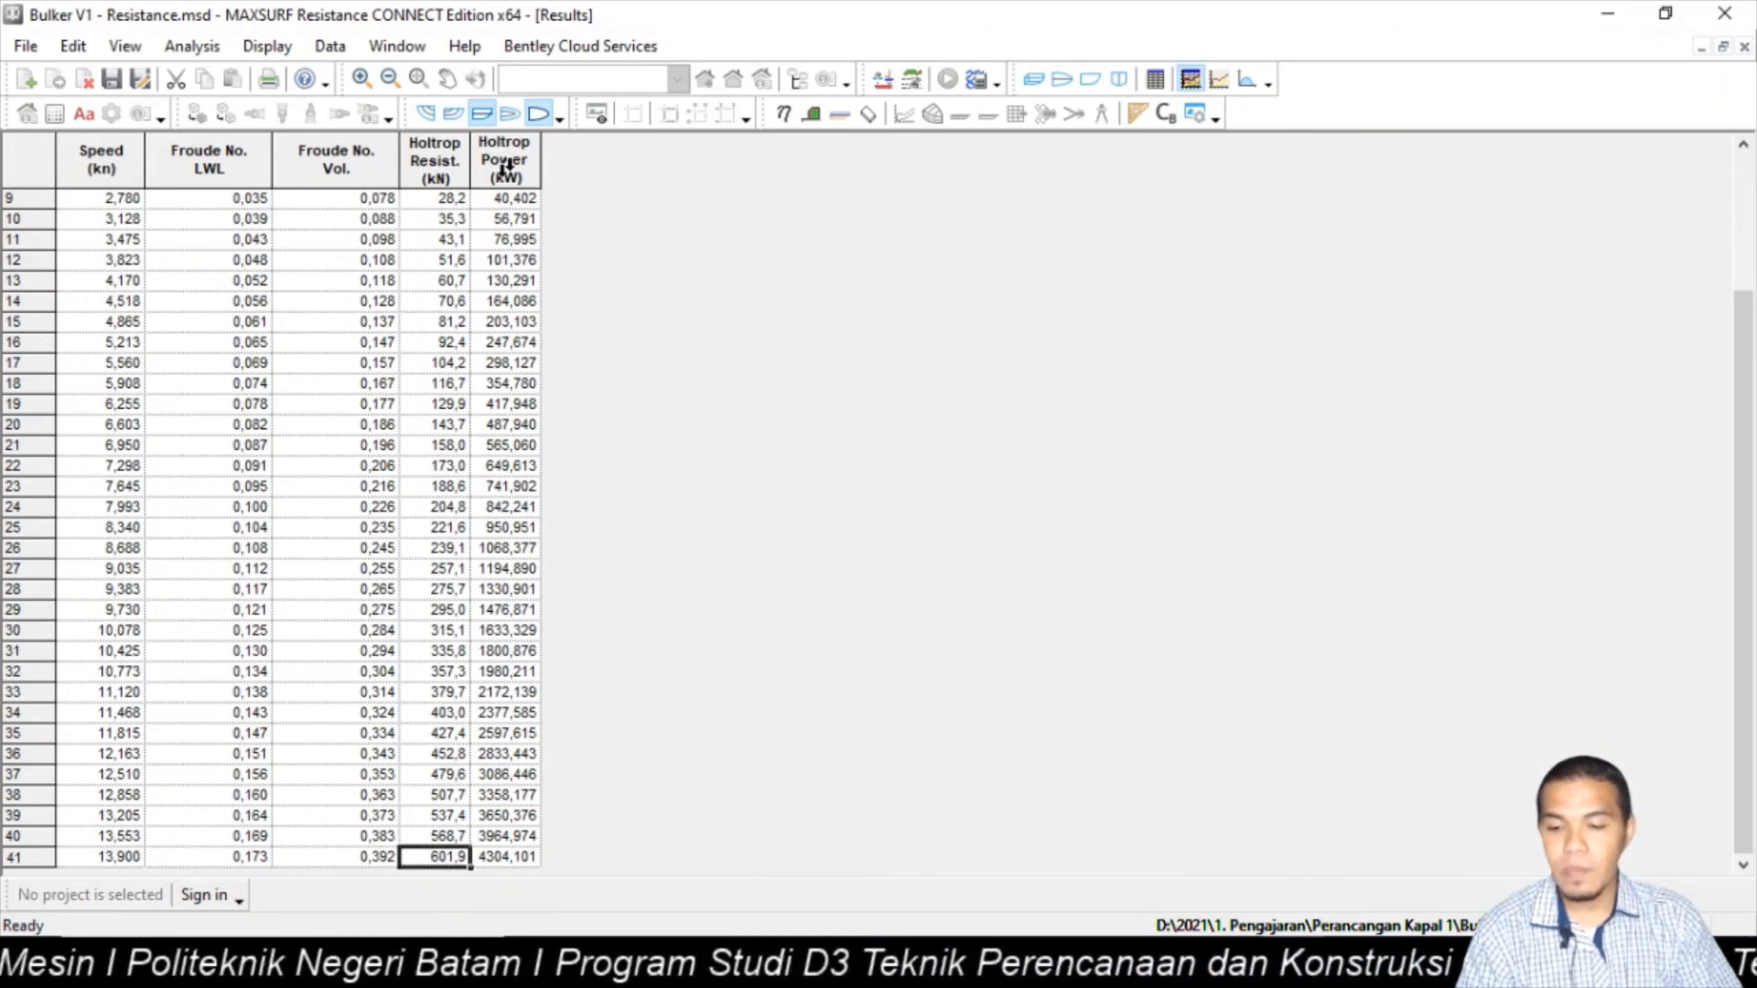
{"action": "left_click", "coordinate": [501, 856]}
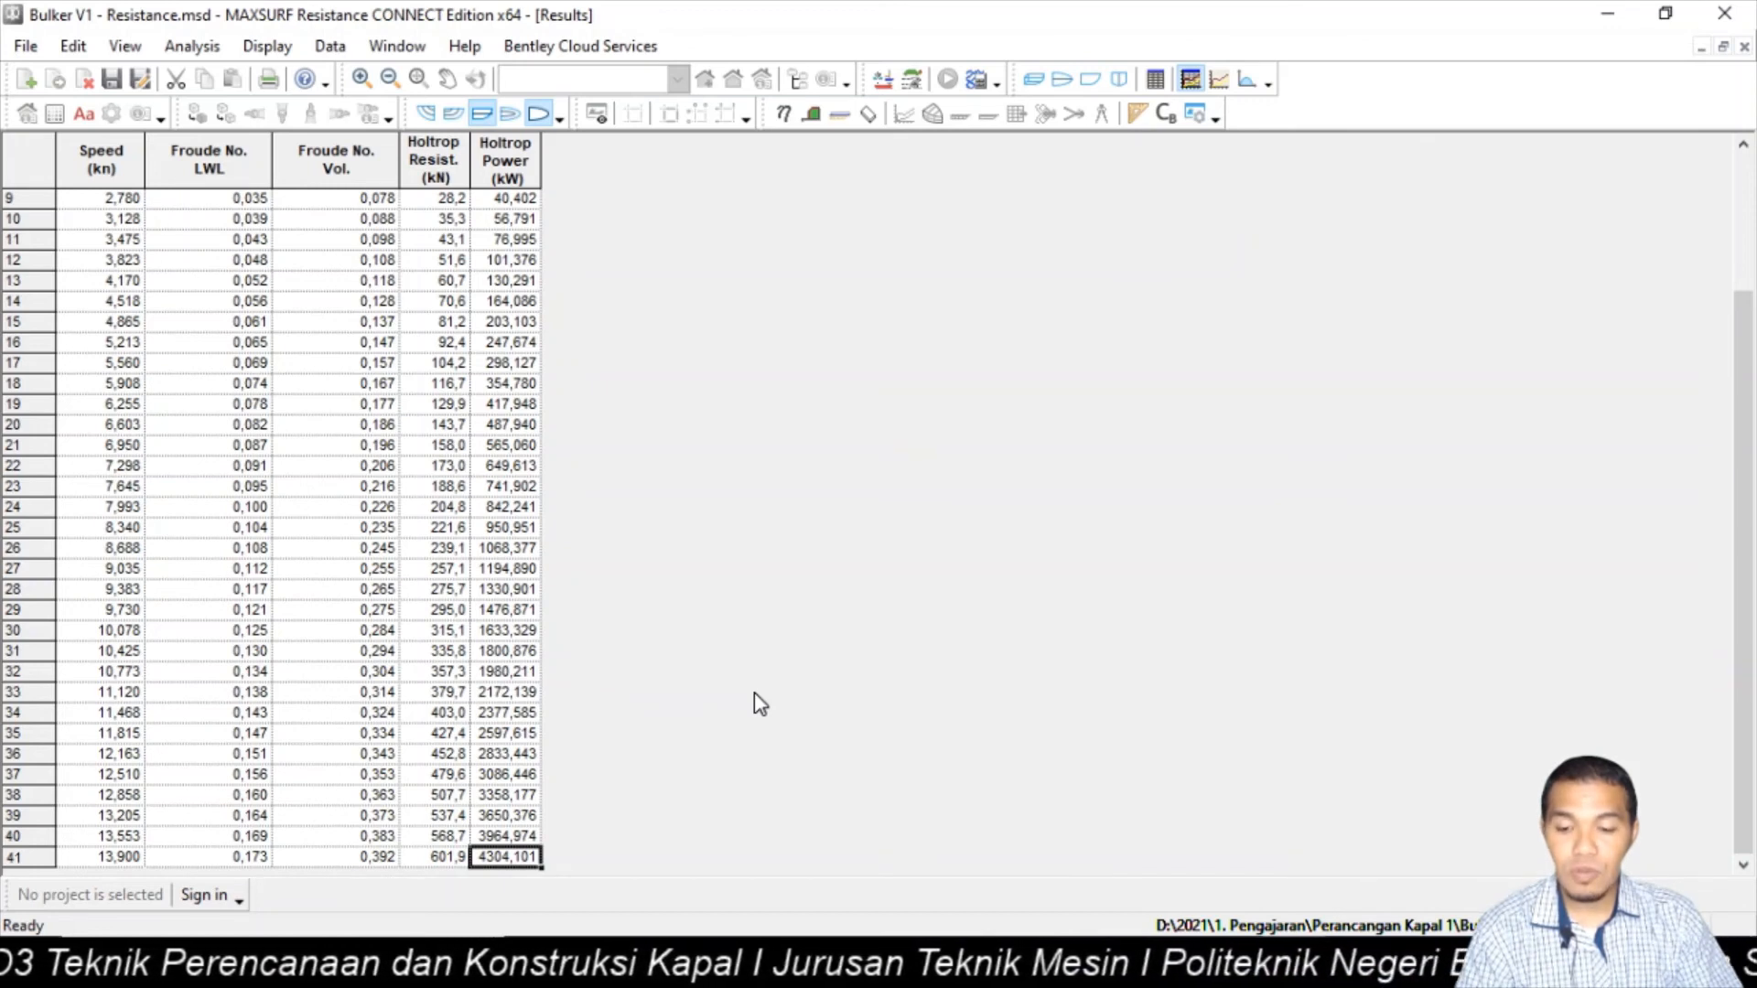
{"action": "left_click", "coordinate": [95, 859]}
{"action": "left_click", "coordinate": [498, 851]}
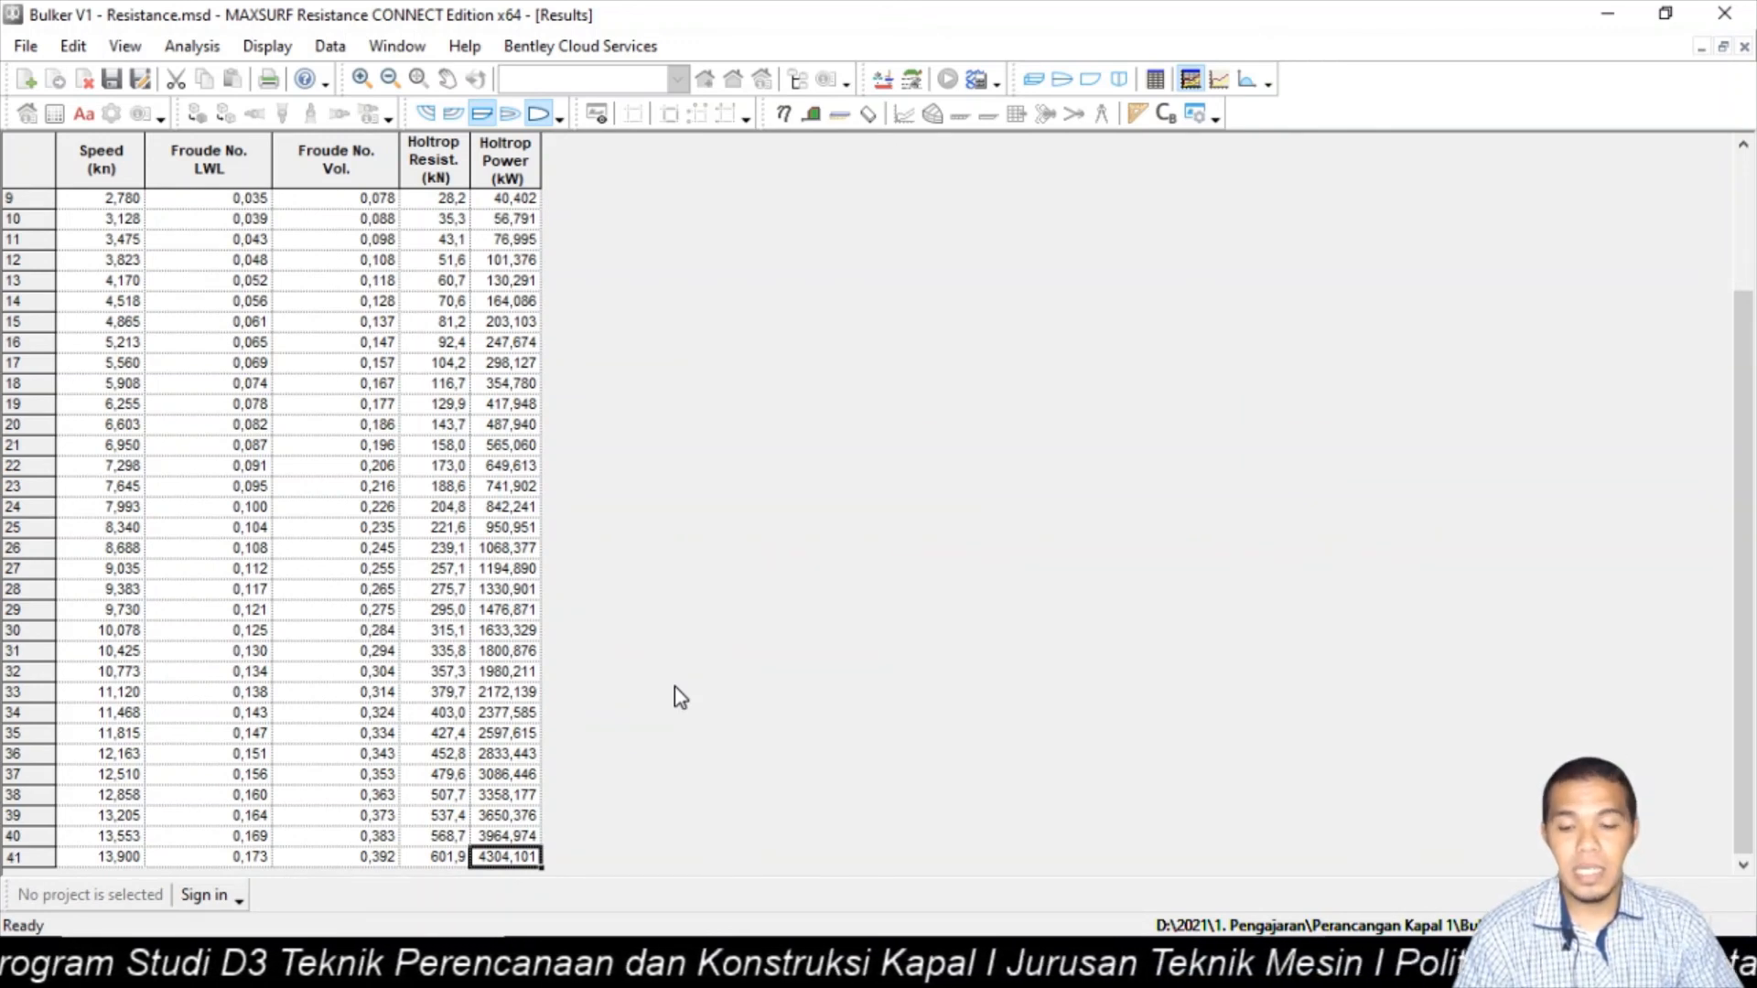
{"action": "left_click", "coordinate": [1724, 48]}
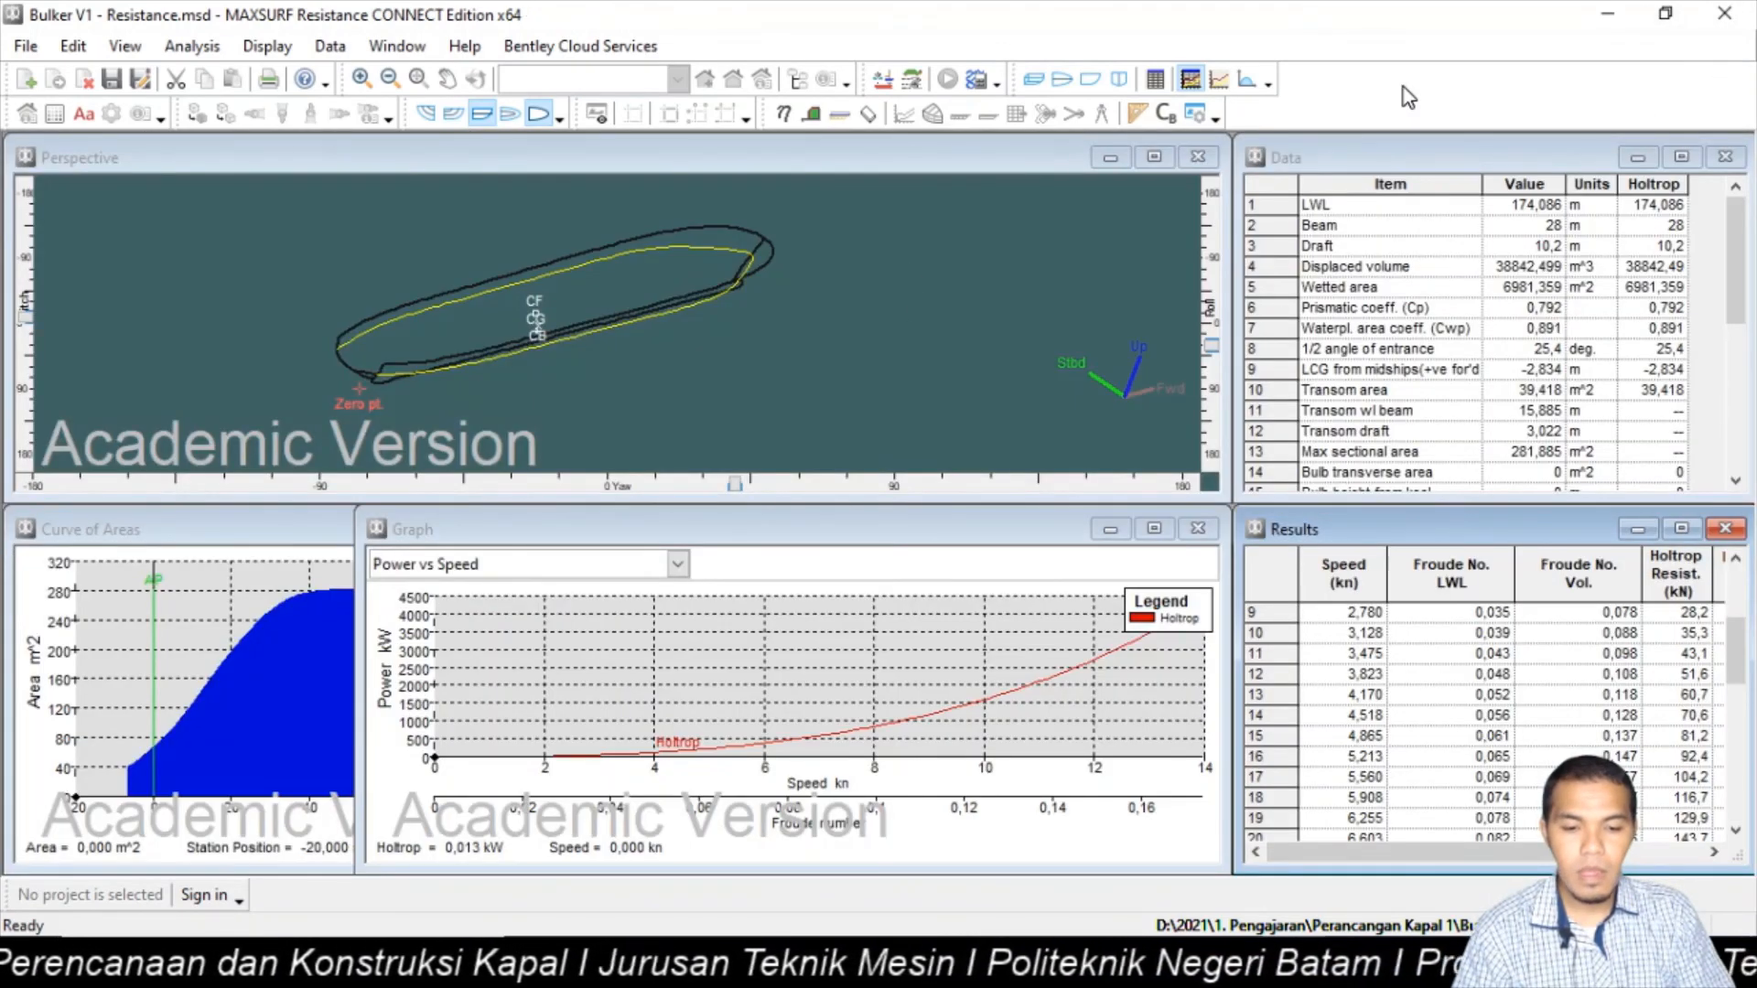